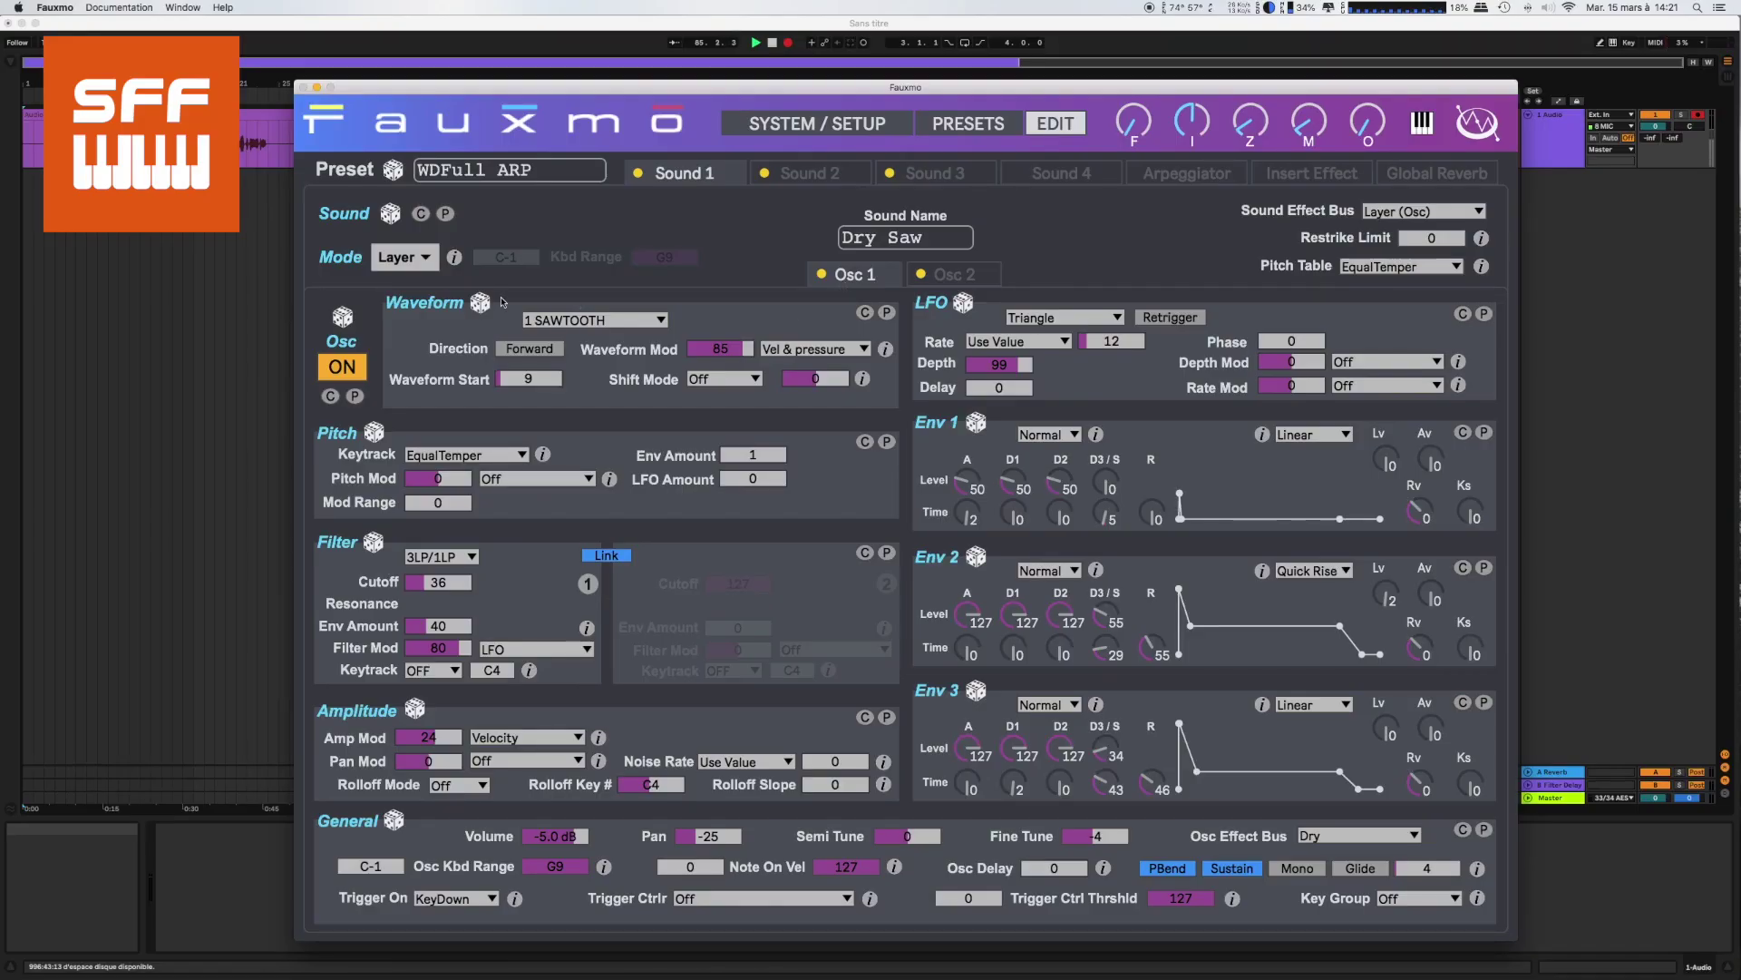
pyautogui.click(661, 320)
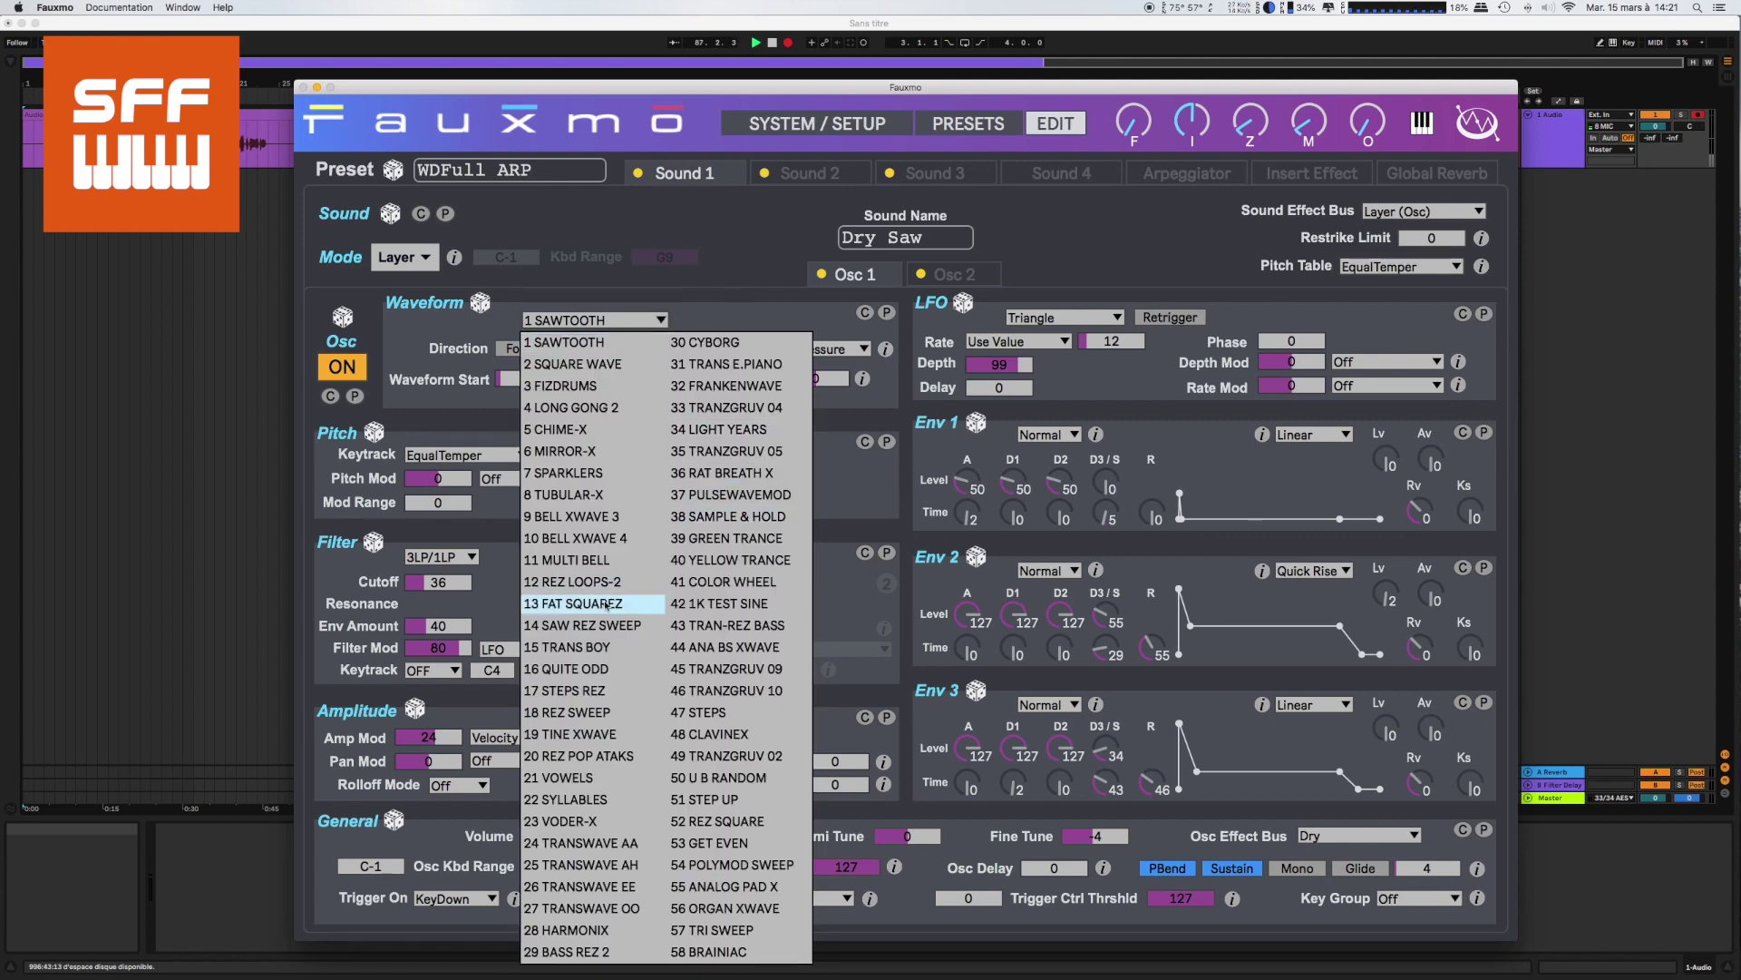
pyautogui.click(725, 314)
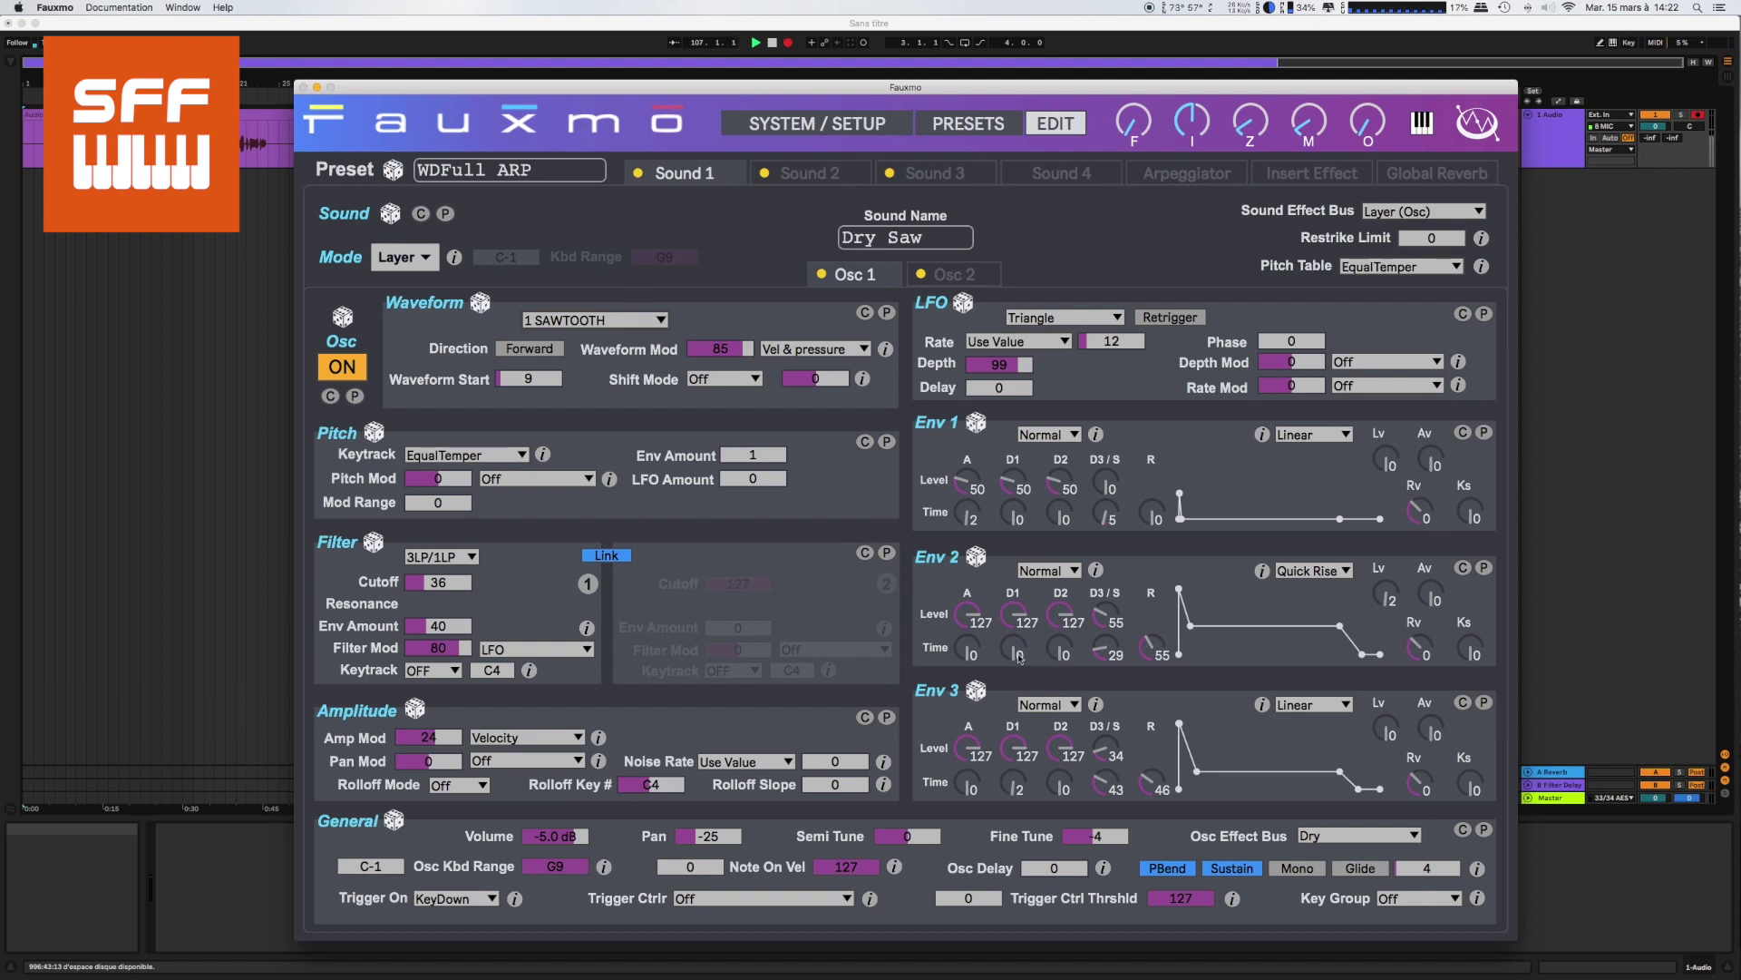
pyautogui.moveTo(1017, 651); pyautogui.dragTo(1064, 581)
pyautogui.moveTo(1094, 655); pyautogui.dragTo(1095, 627)
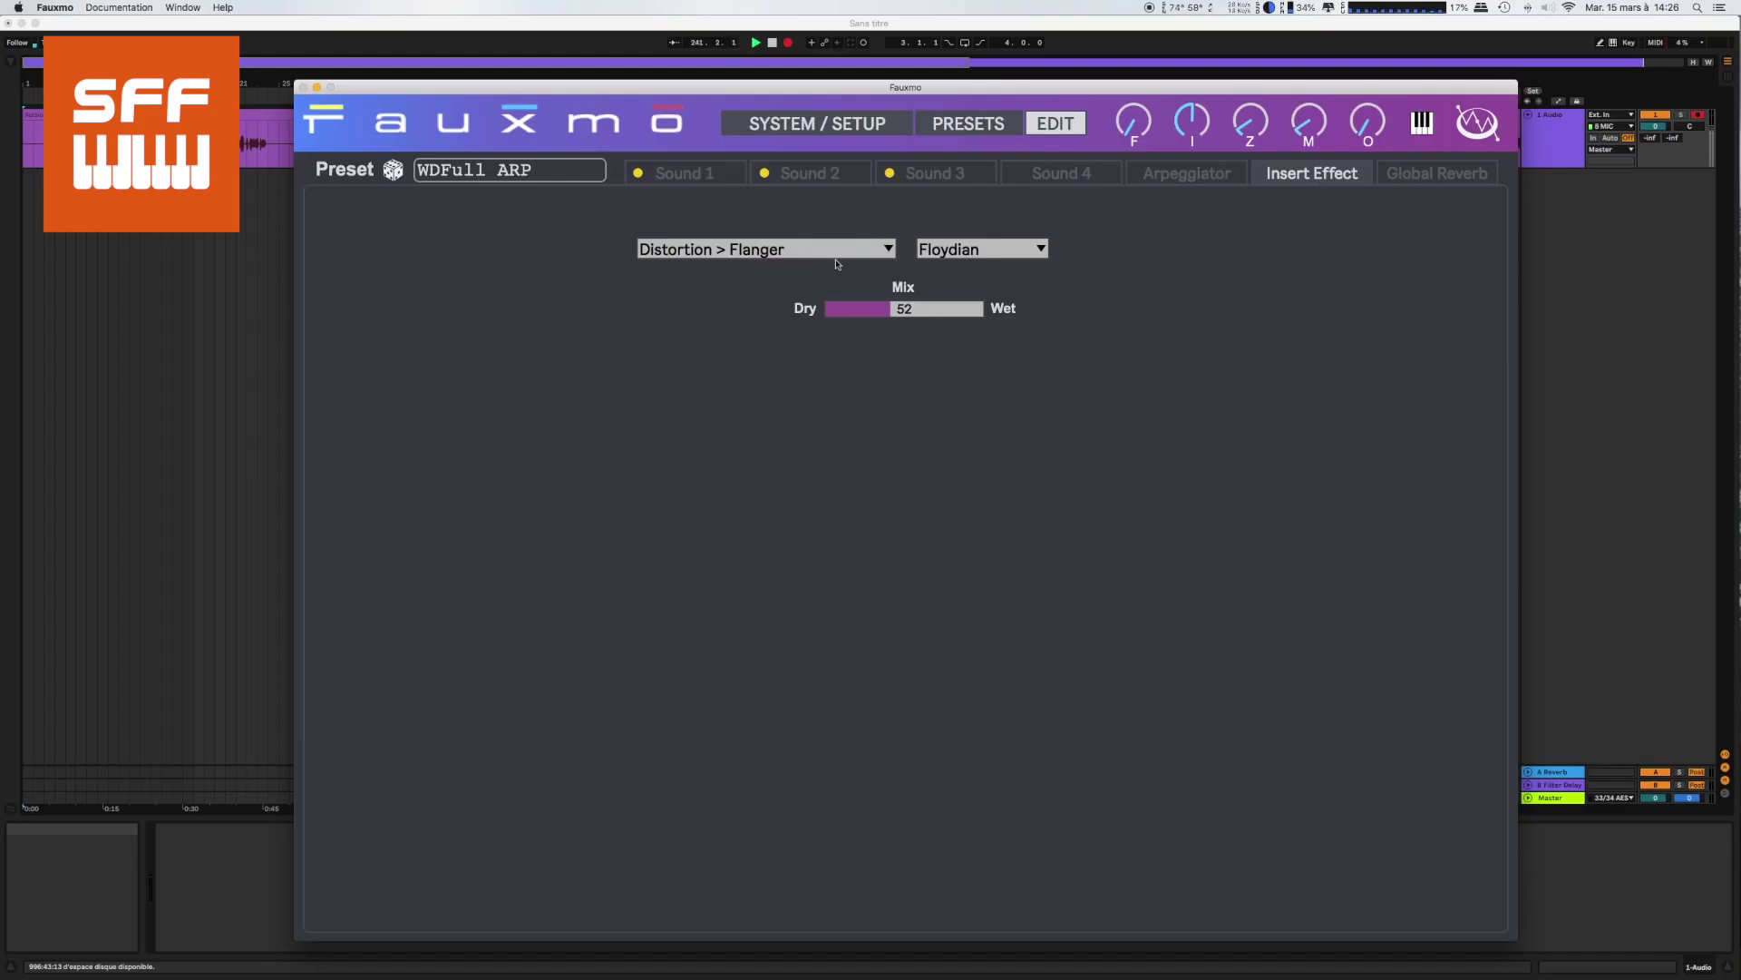
# Switch the Distortion > Flanger insert effect to its editable Preset variation.
pyautogui.click(717, 250)
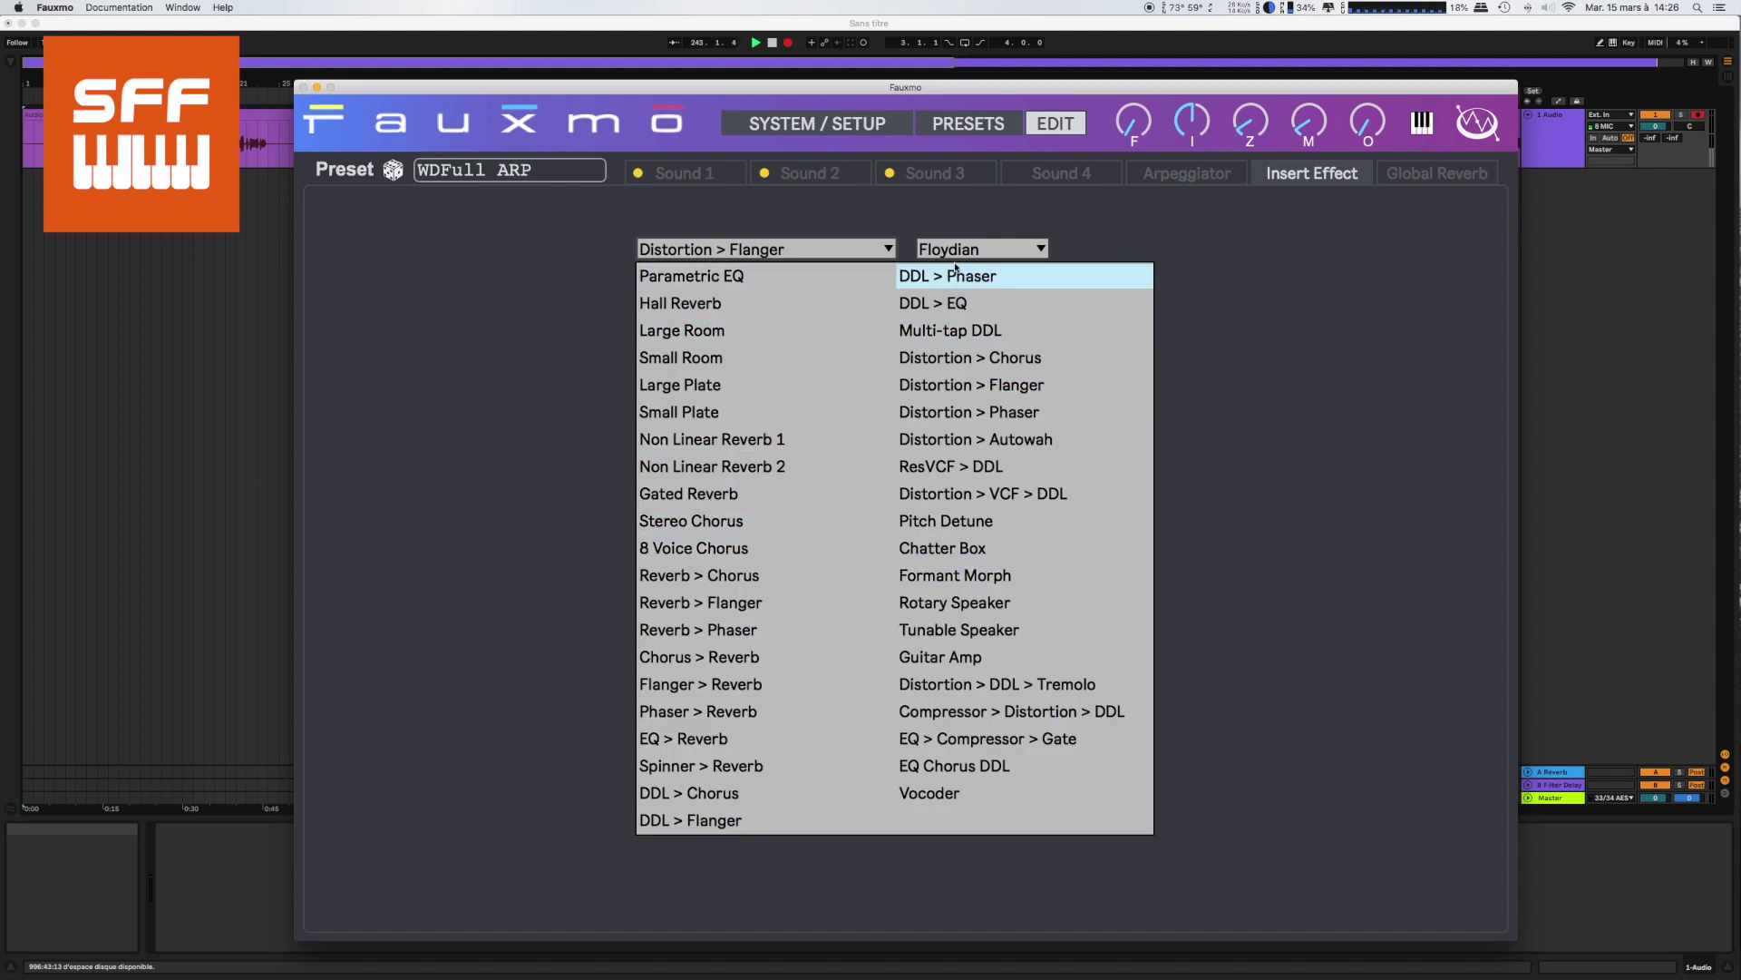
pyautogui.click(1043, 250)
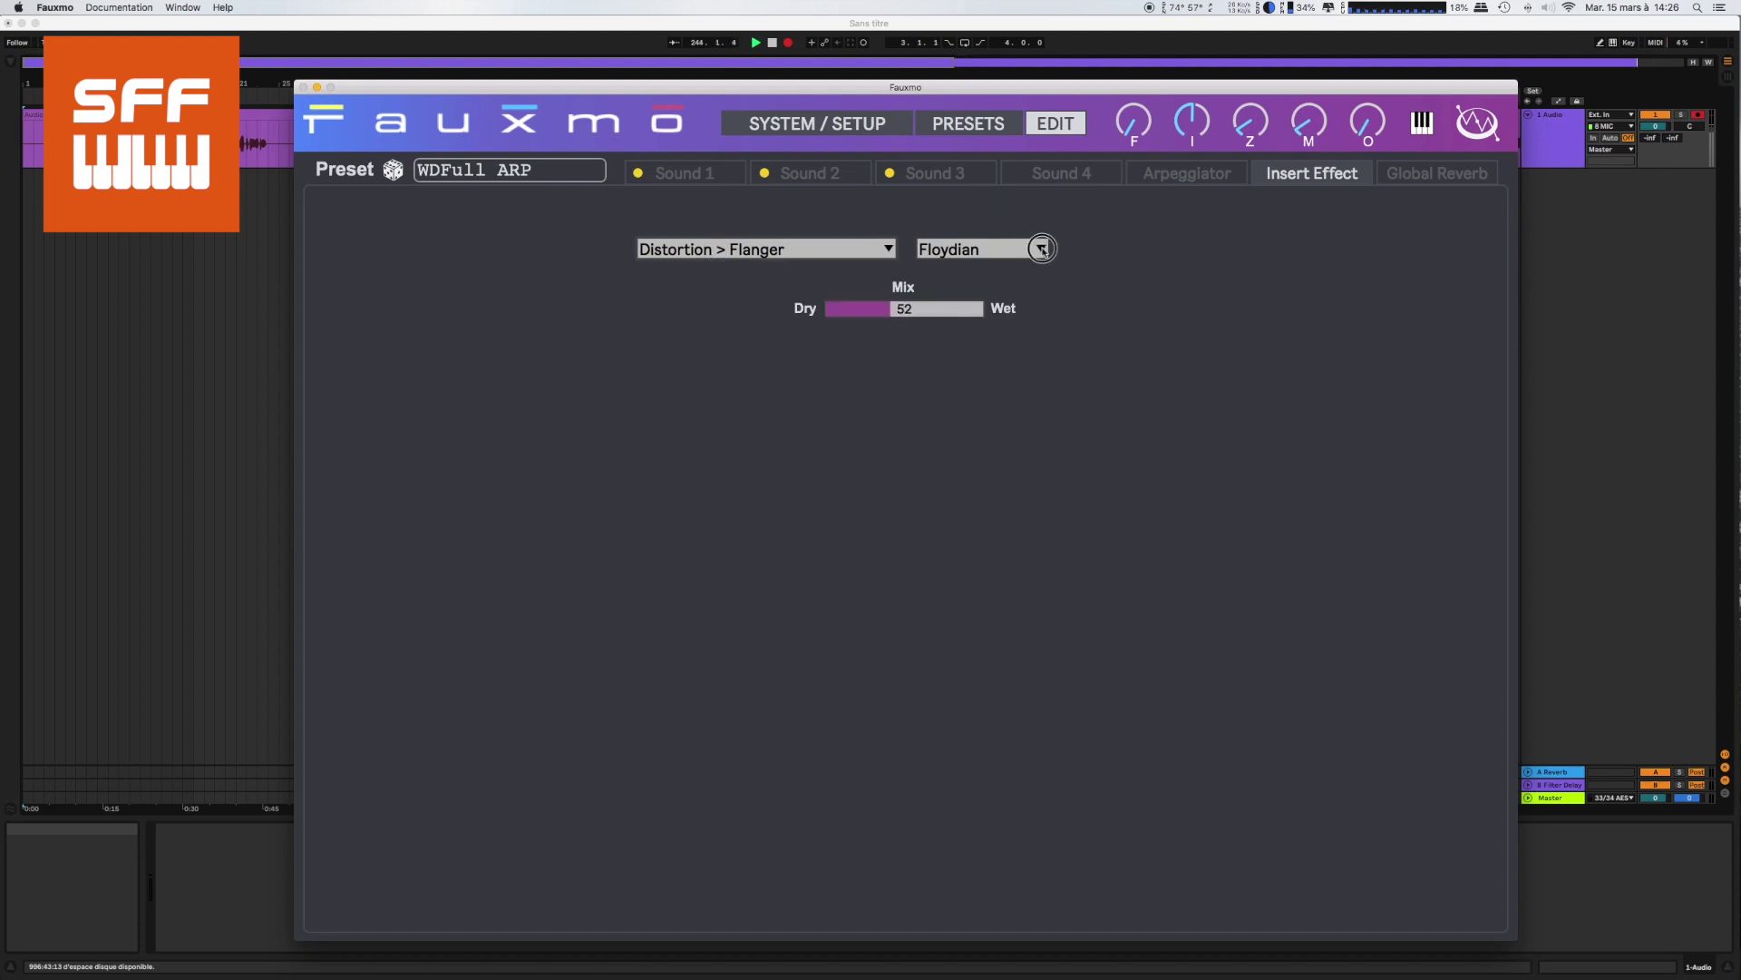
pyautogui.click(1042, 249)
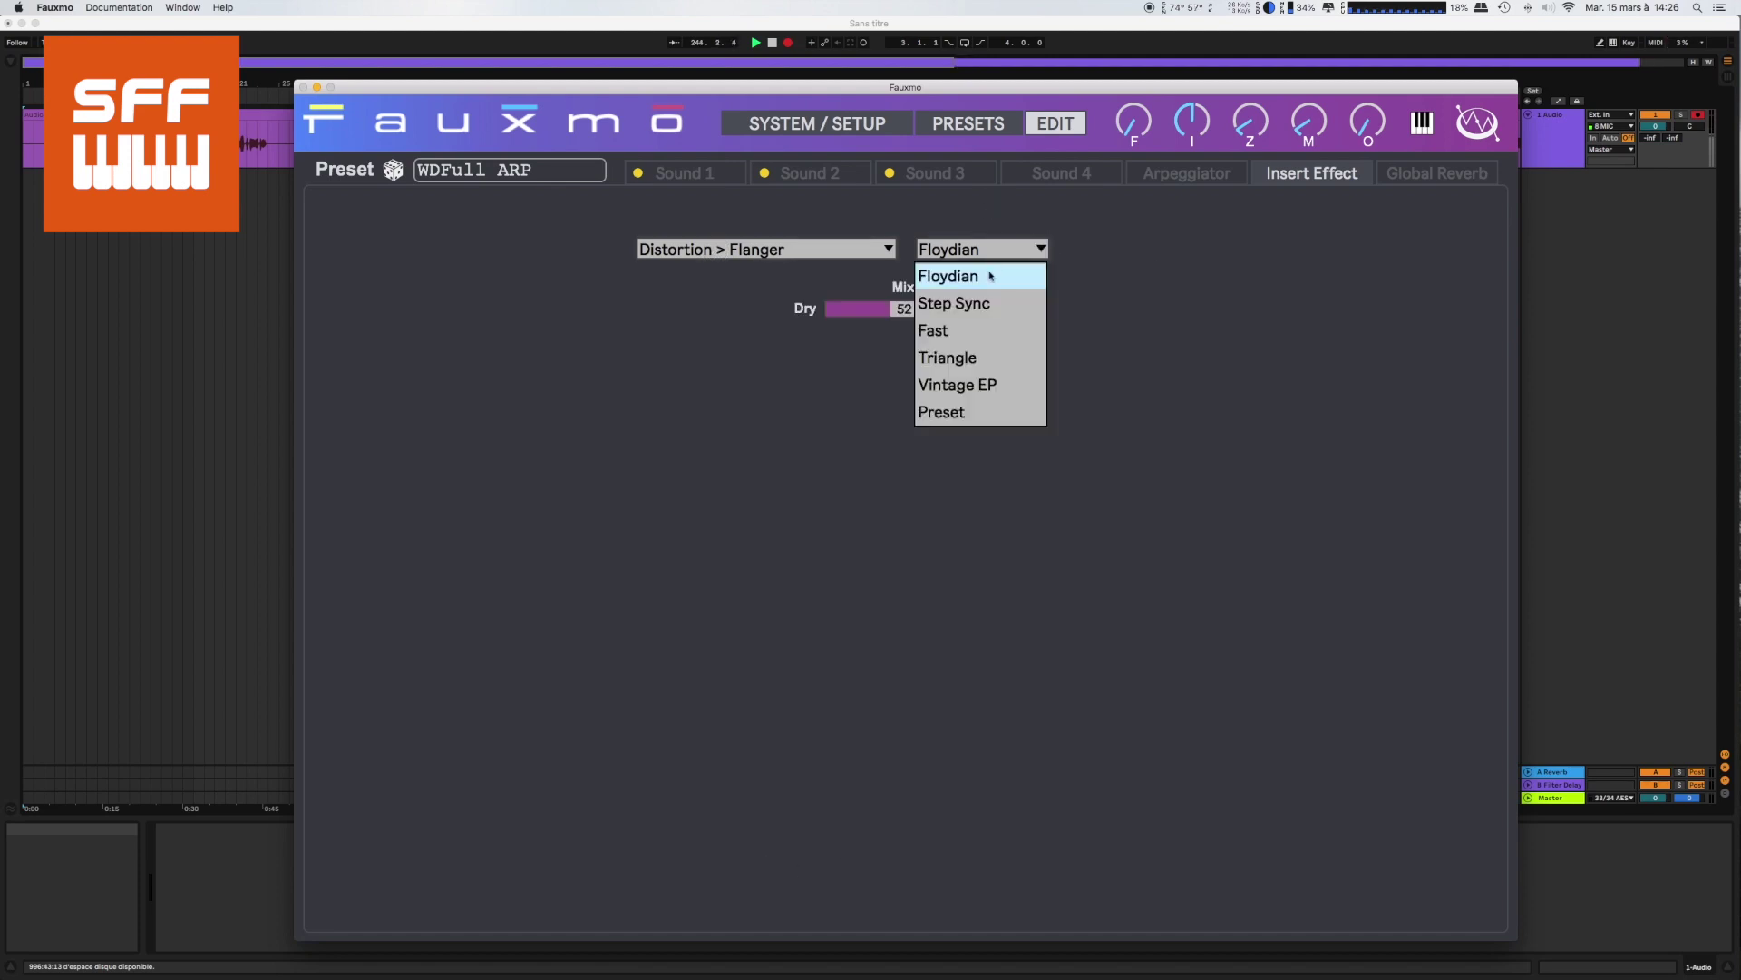
pyautogui.click(949, 413)
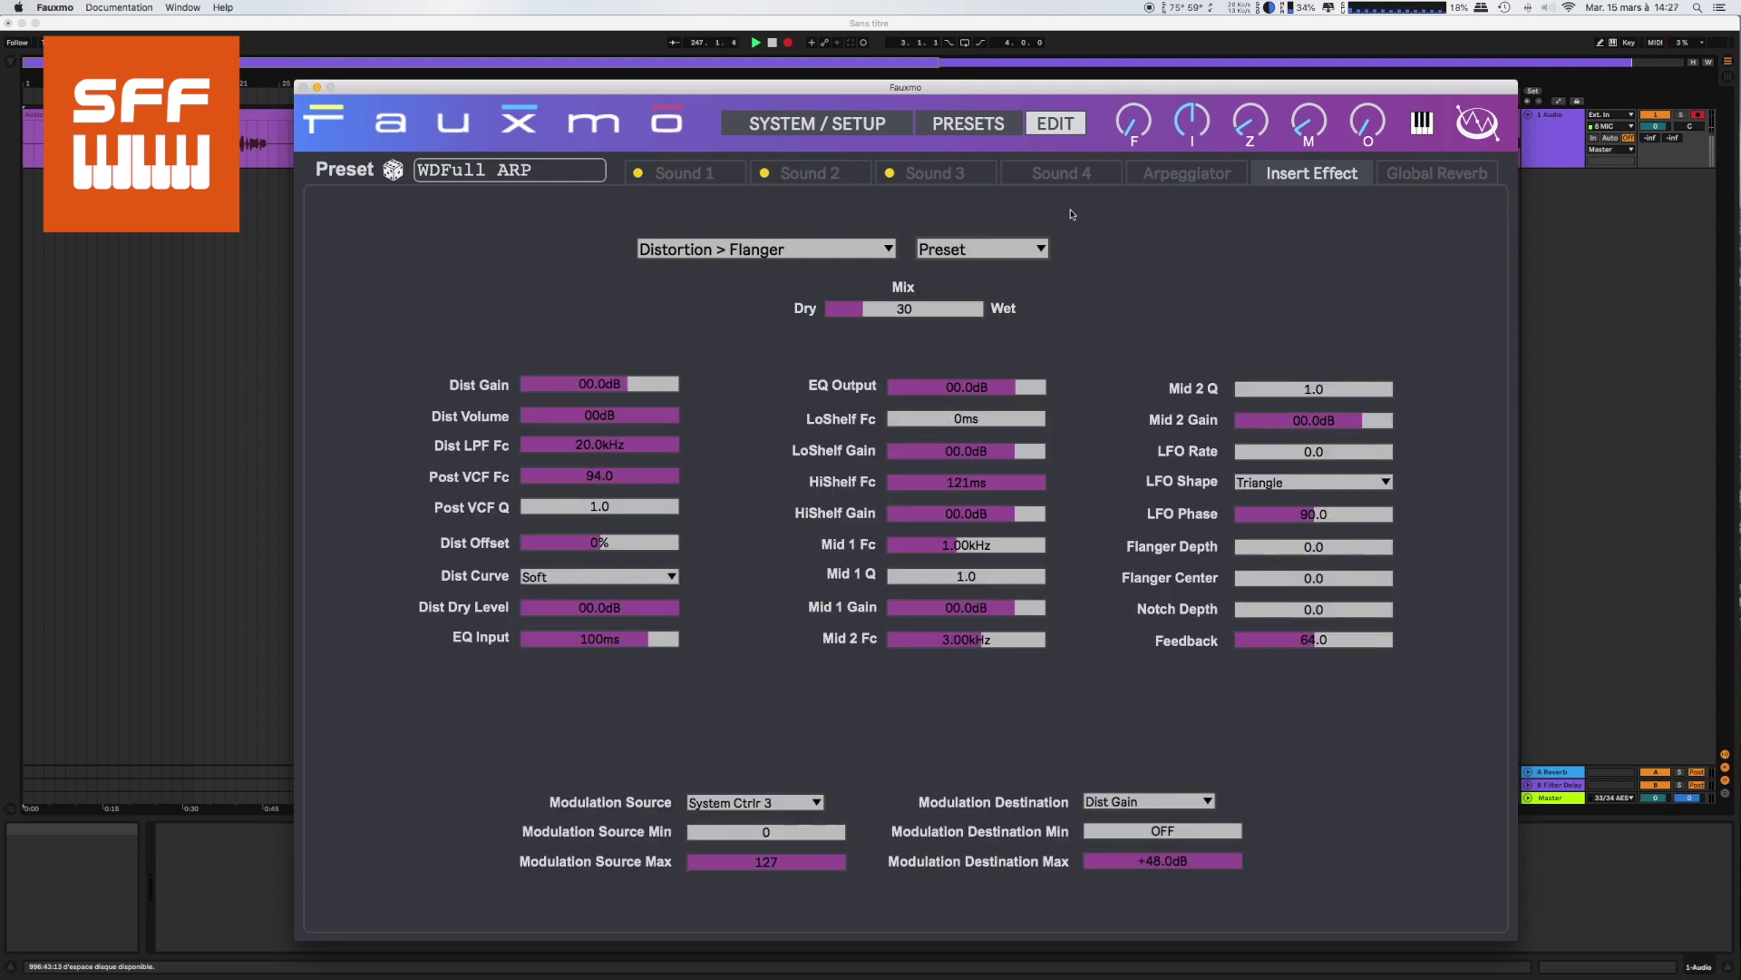
# Open the global reverb settings and choose the Preset variation.
pyautogui.click(1415, 174)
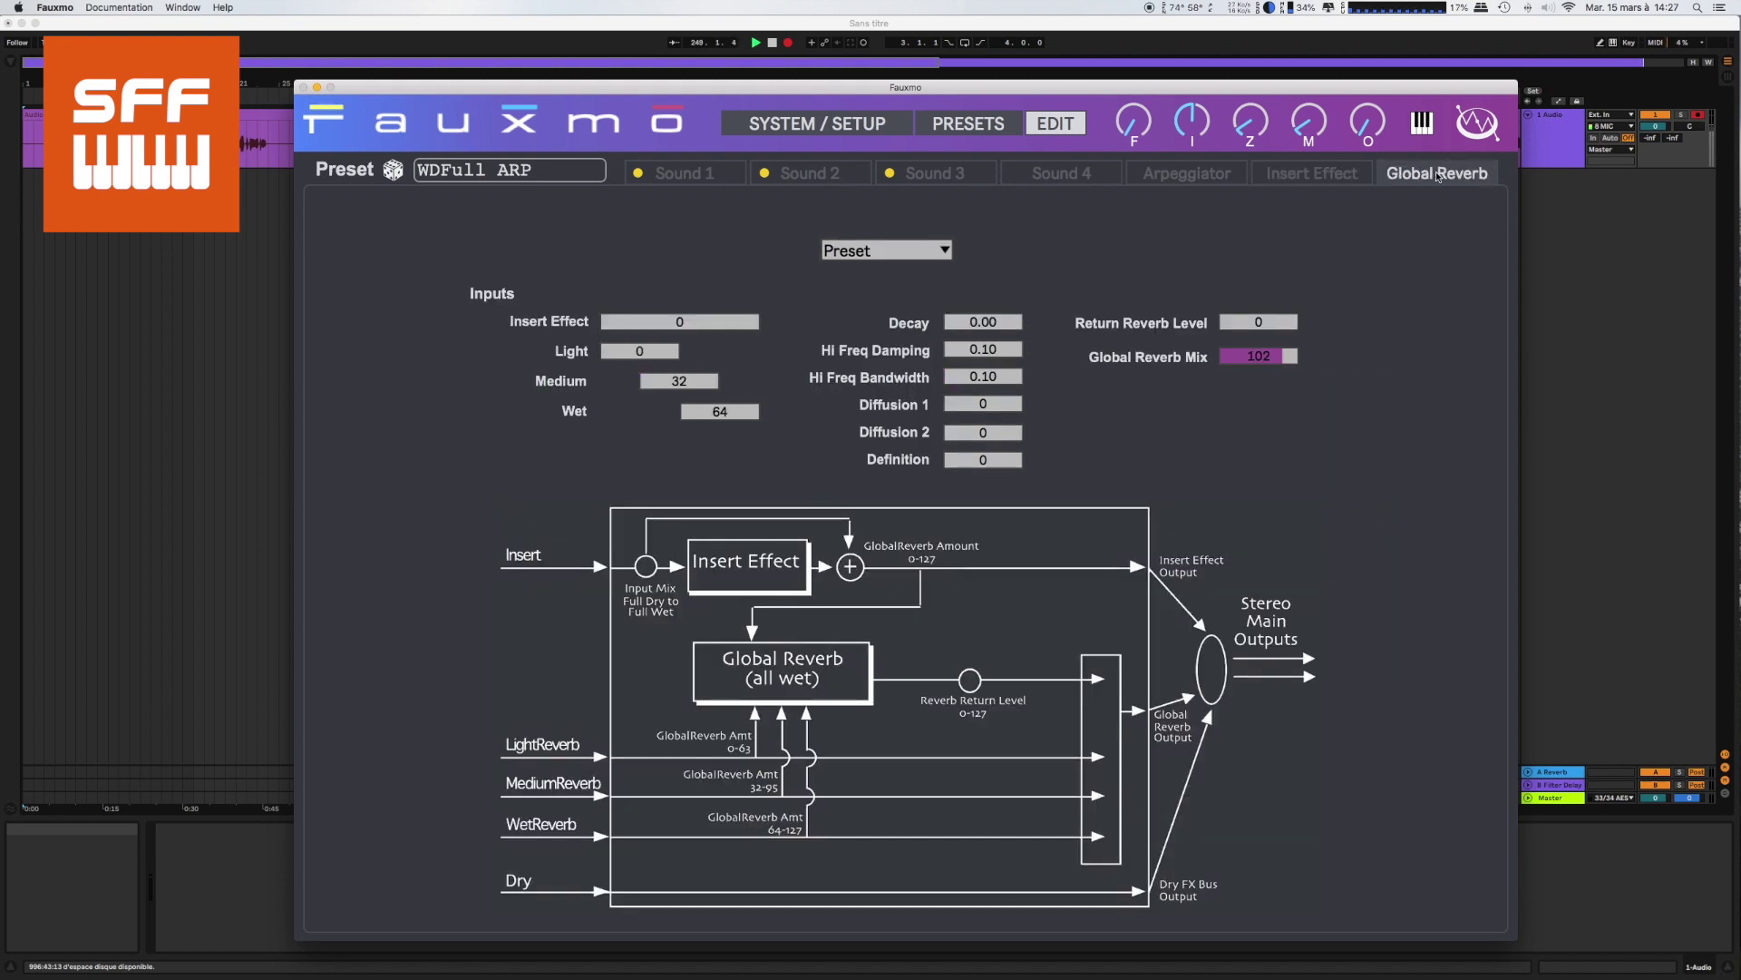
pyautogui.click(915, 253)
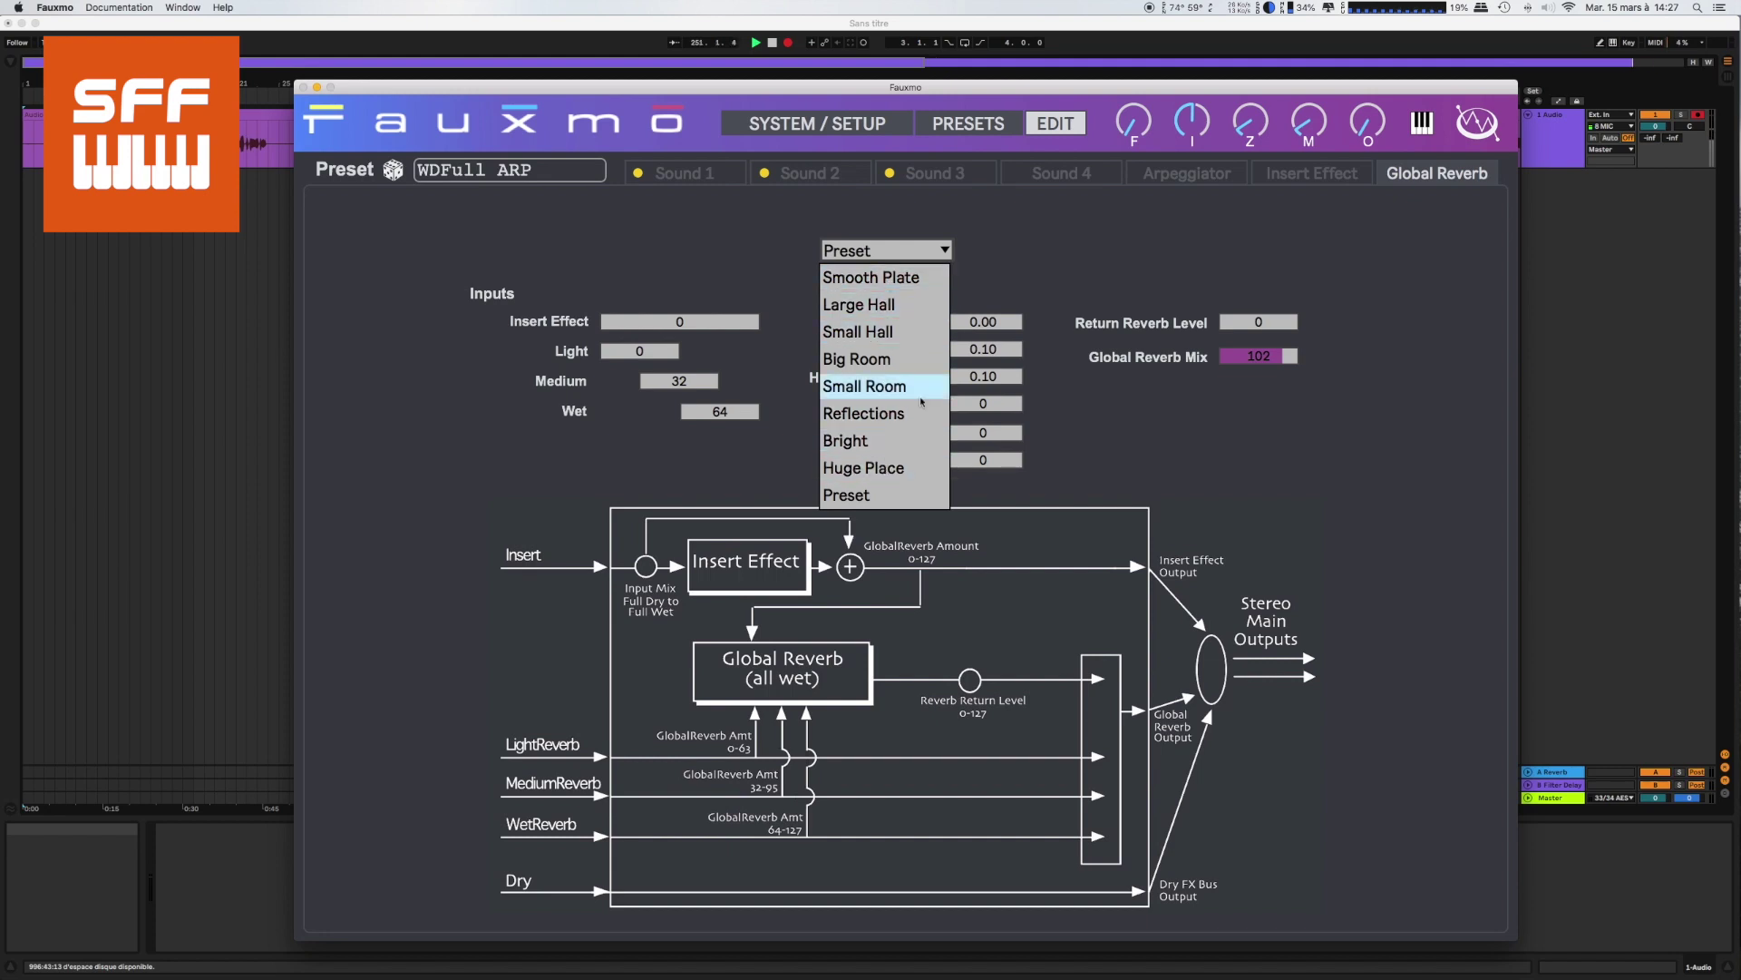
pyautogui.click(853, 495)
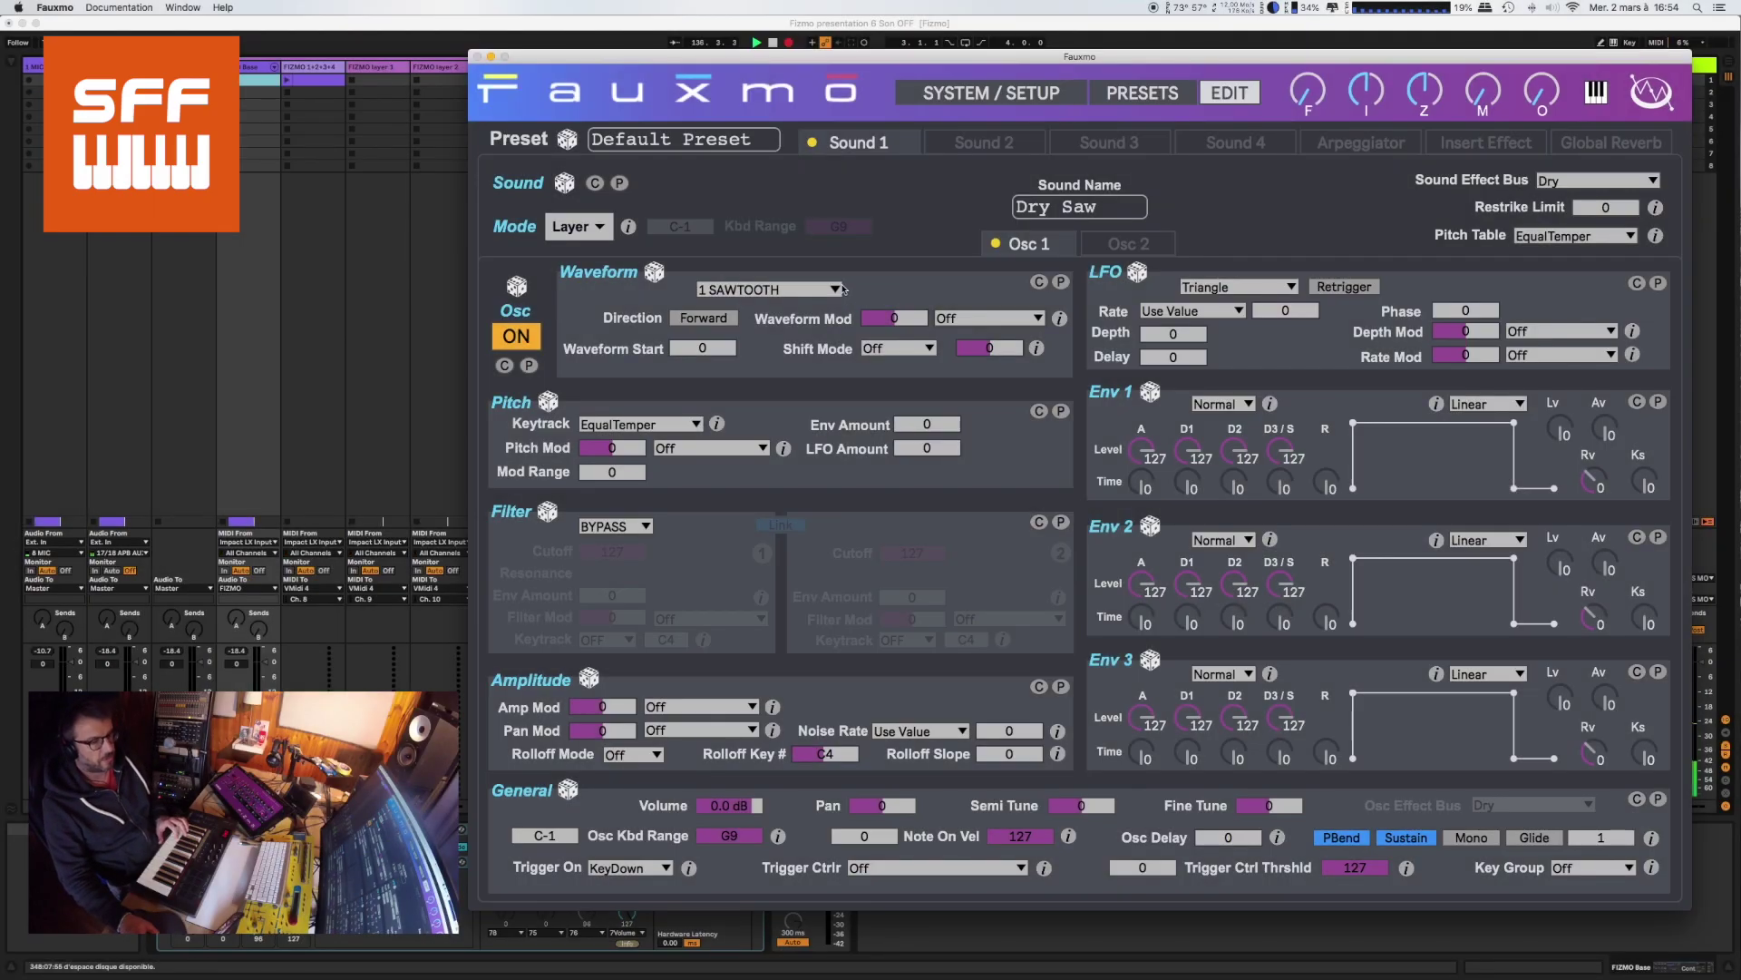
# Audition the 37 PULSEWAVEMOD and 44 ANA BS XWAVE waveforms on oscillator 1.
pyautogui.click(836, 287)
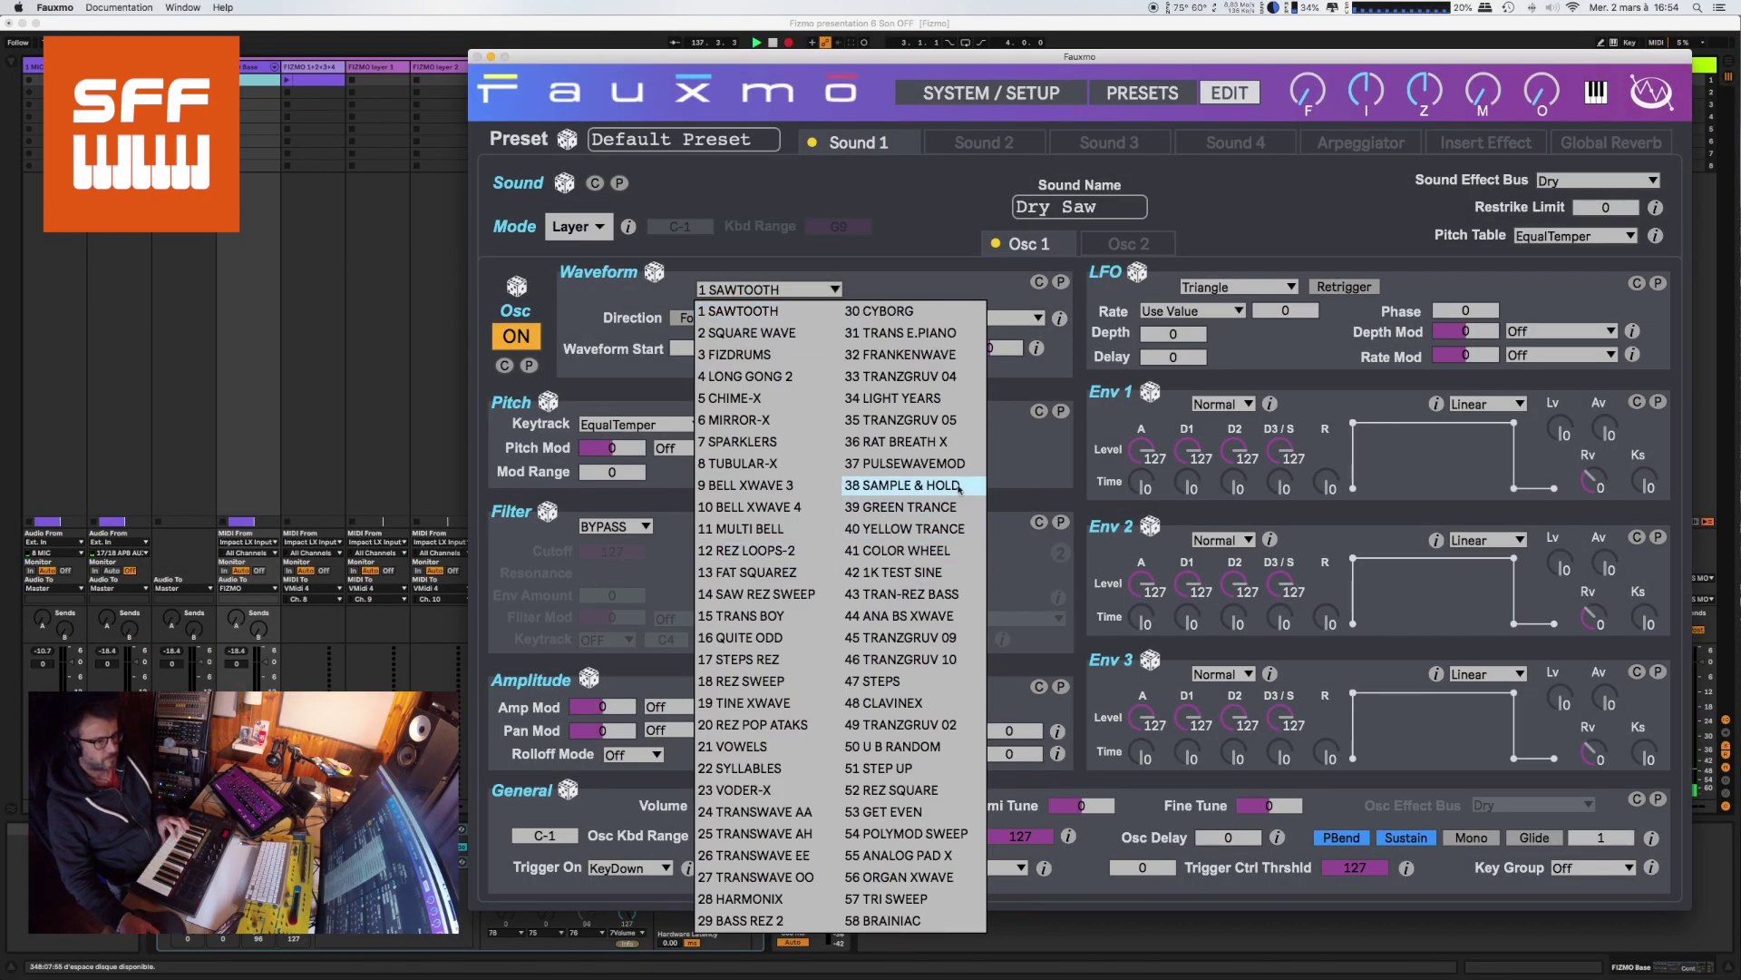
pyautogui.click(948, 471)
pyautogui.click(836, 288)
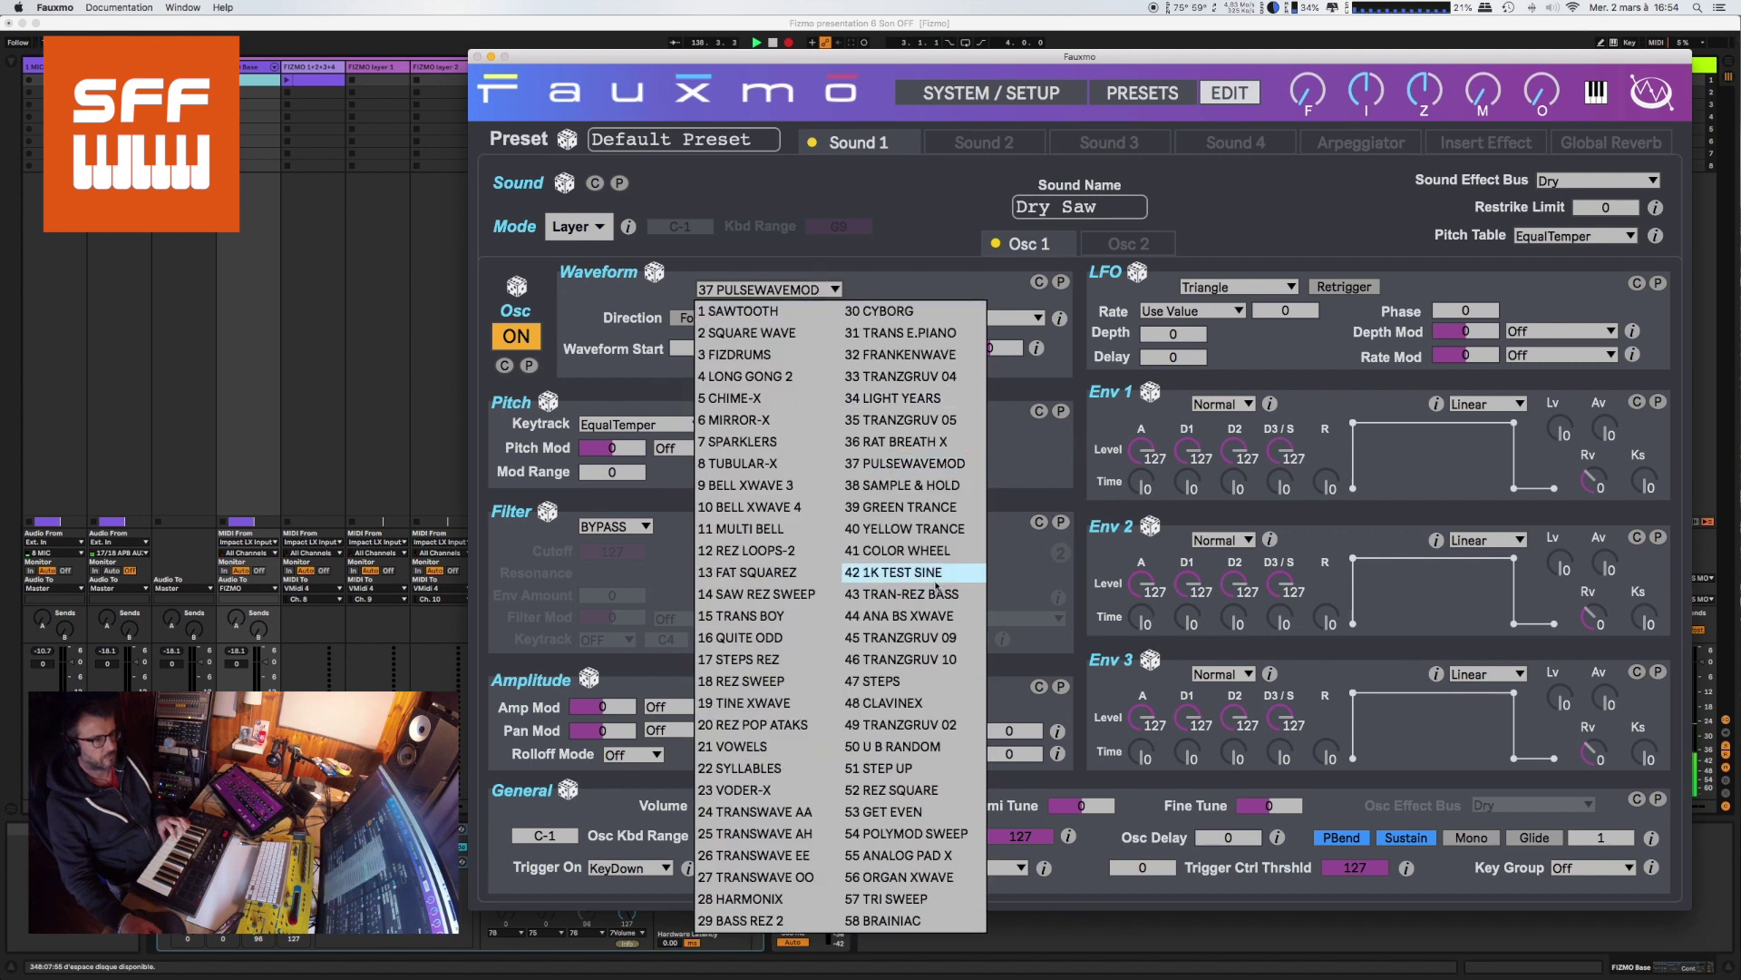
pyautogui.click(939, 616)
pyautogui.click(834, 288)
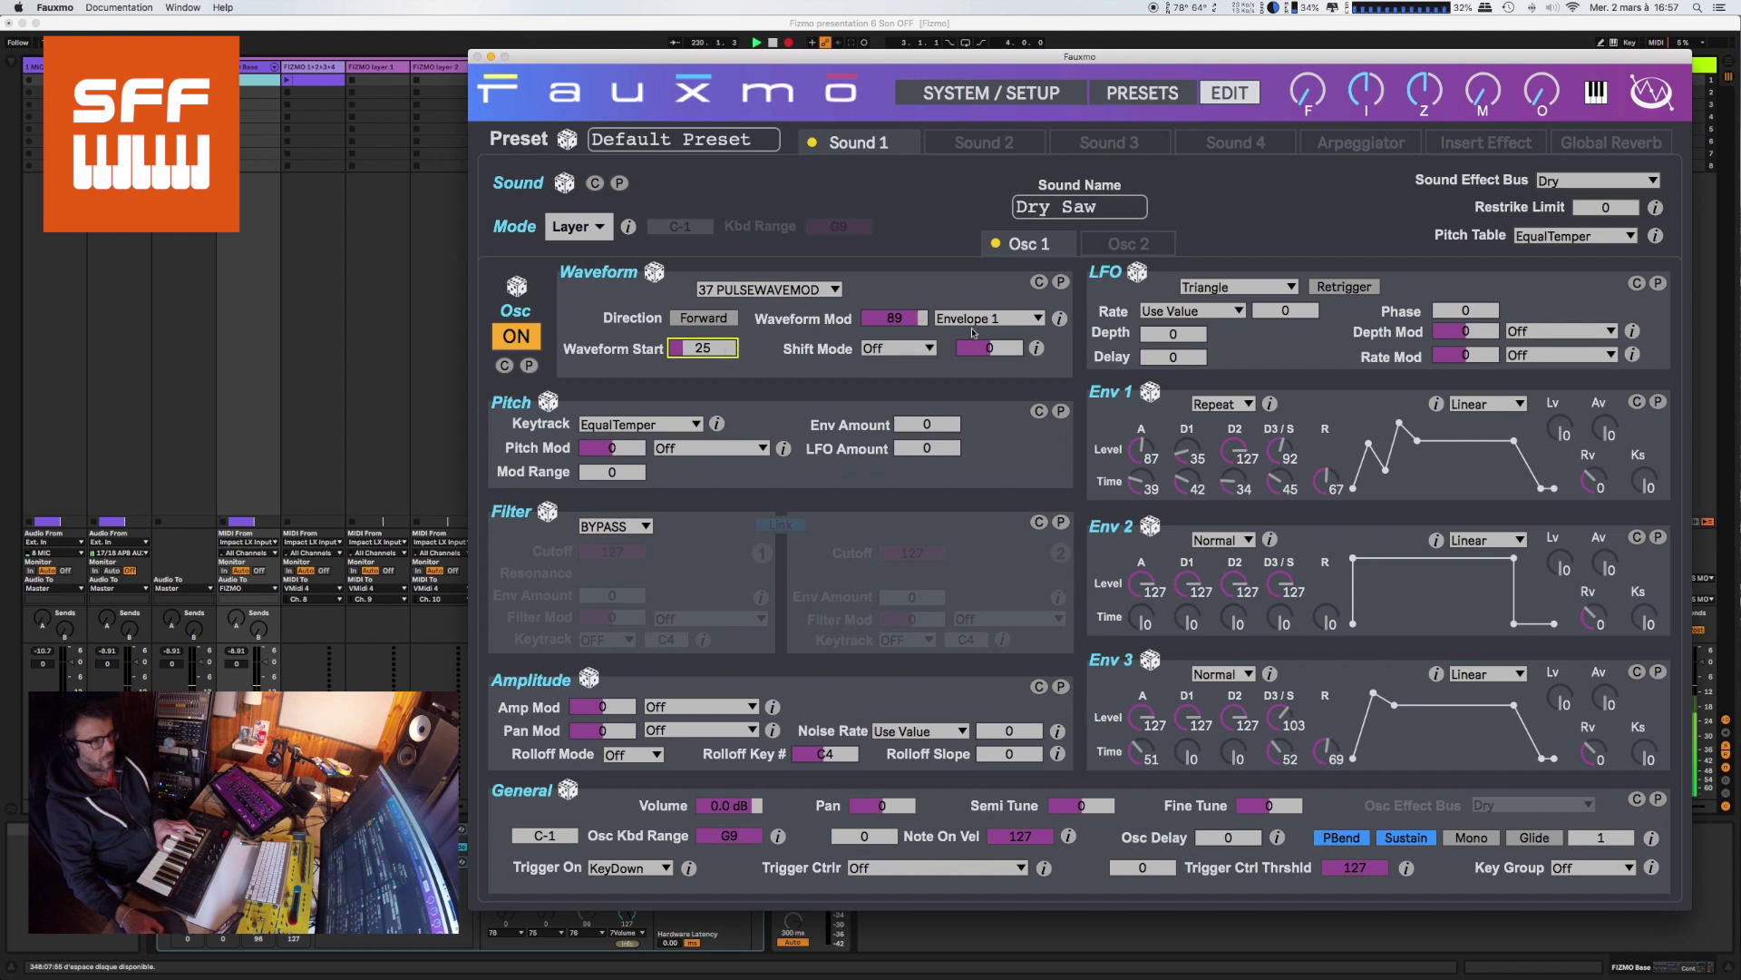
# Modulate oscillator 1's waveform with the LFO, raising the LFO depth to 105 and increasing its rate.
pyautogui.click(1006, 319)
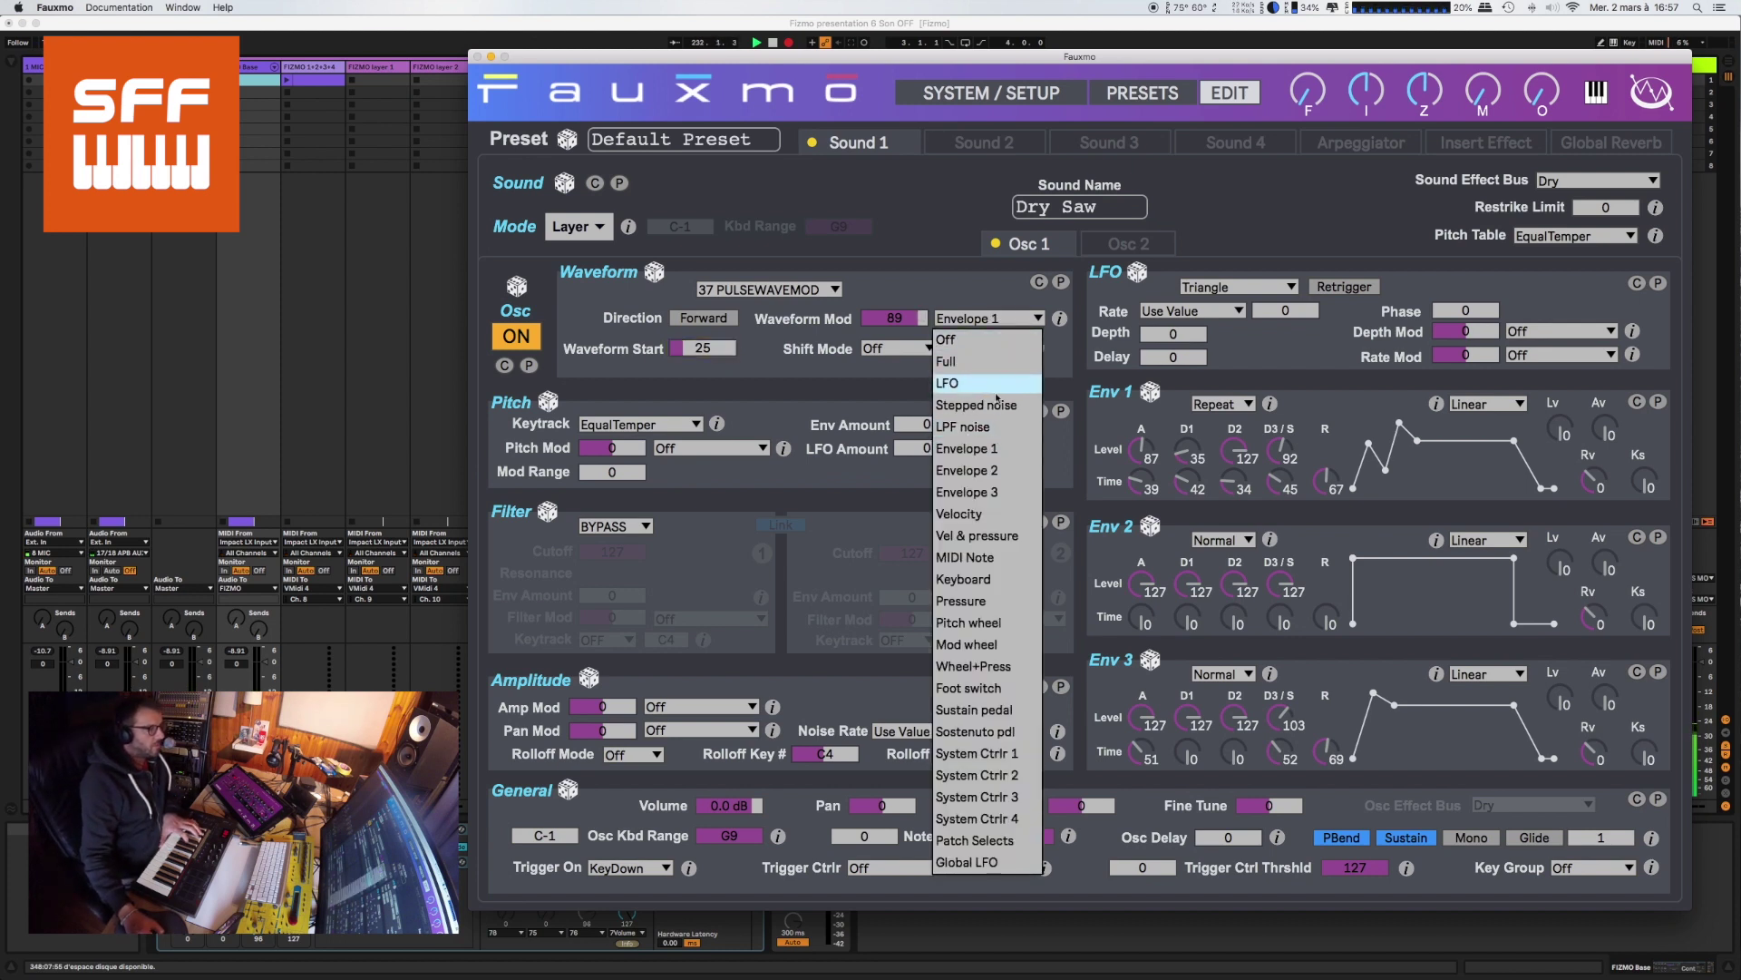
pyautogui.click(945, 385)
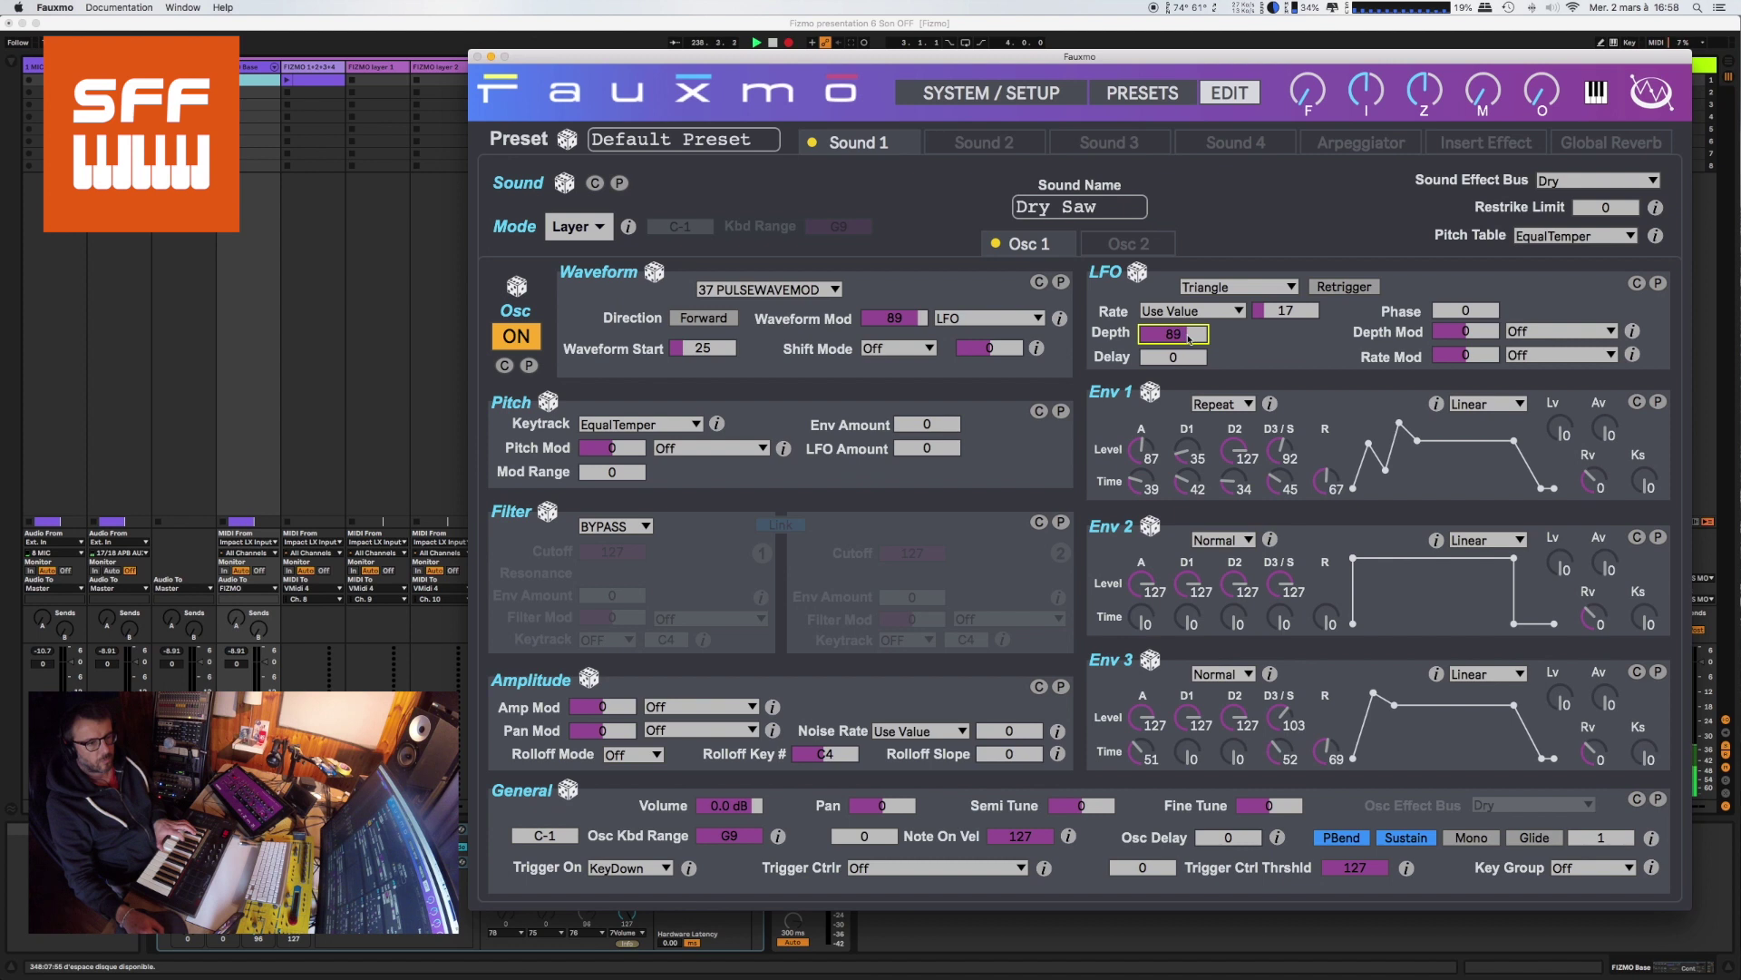
pyautogui.scroll(5, 1195, 339)
pyautogui.scroll(10, 1295, 309)
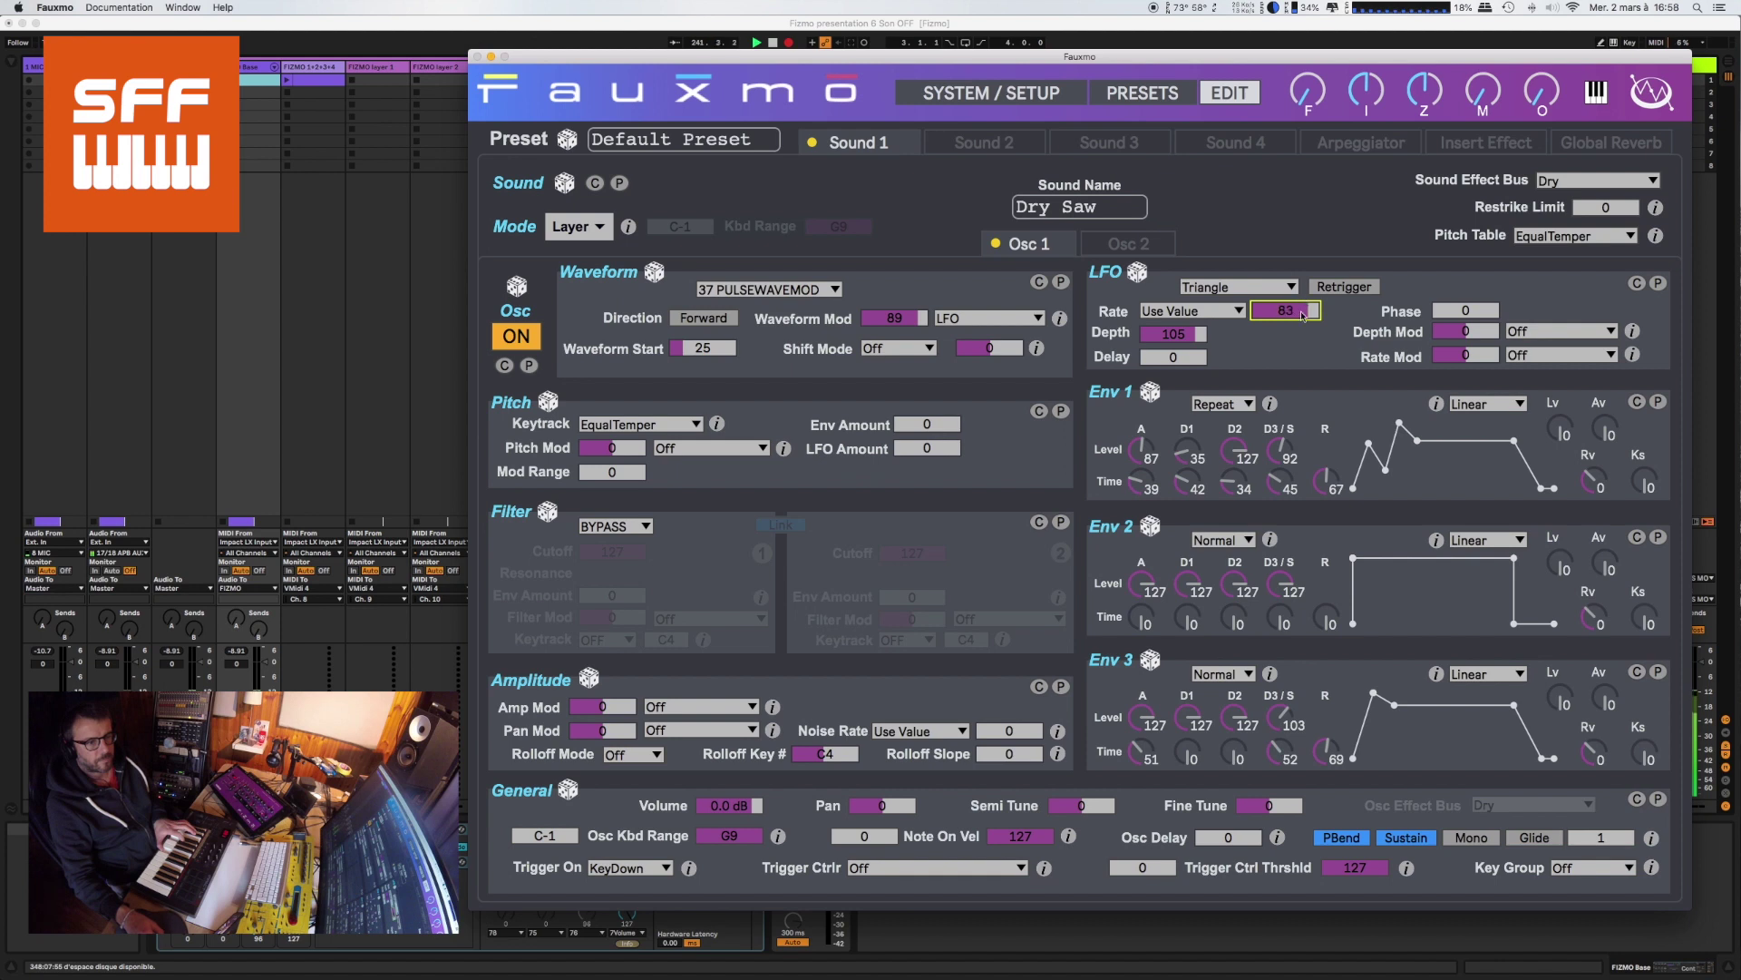
pyautogui.scroll(4, 1303, 315)
pyautogui.scroll(5, 1176, 335)
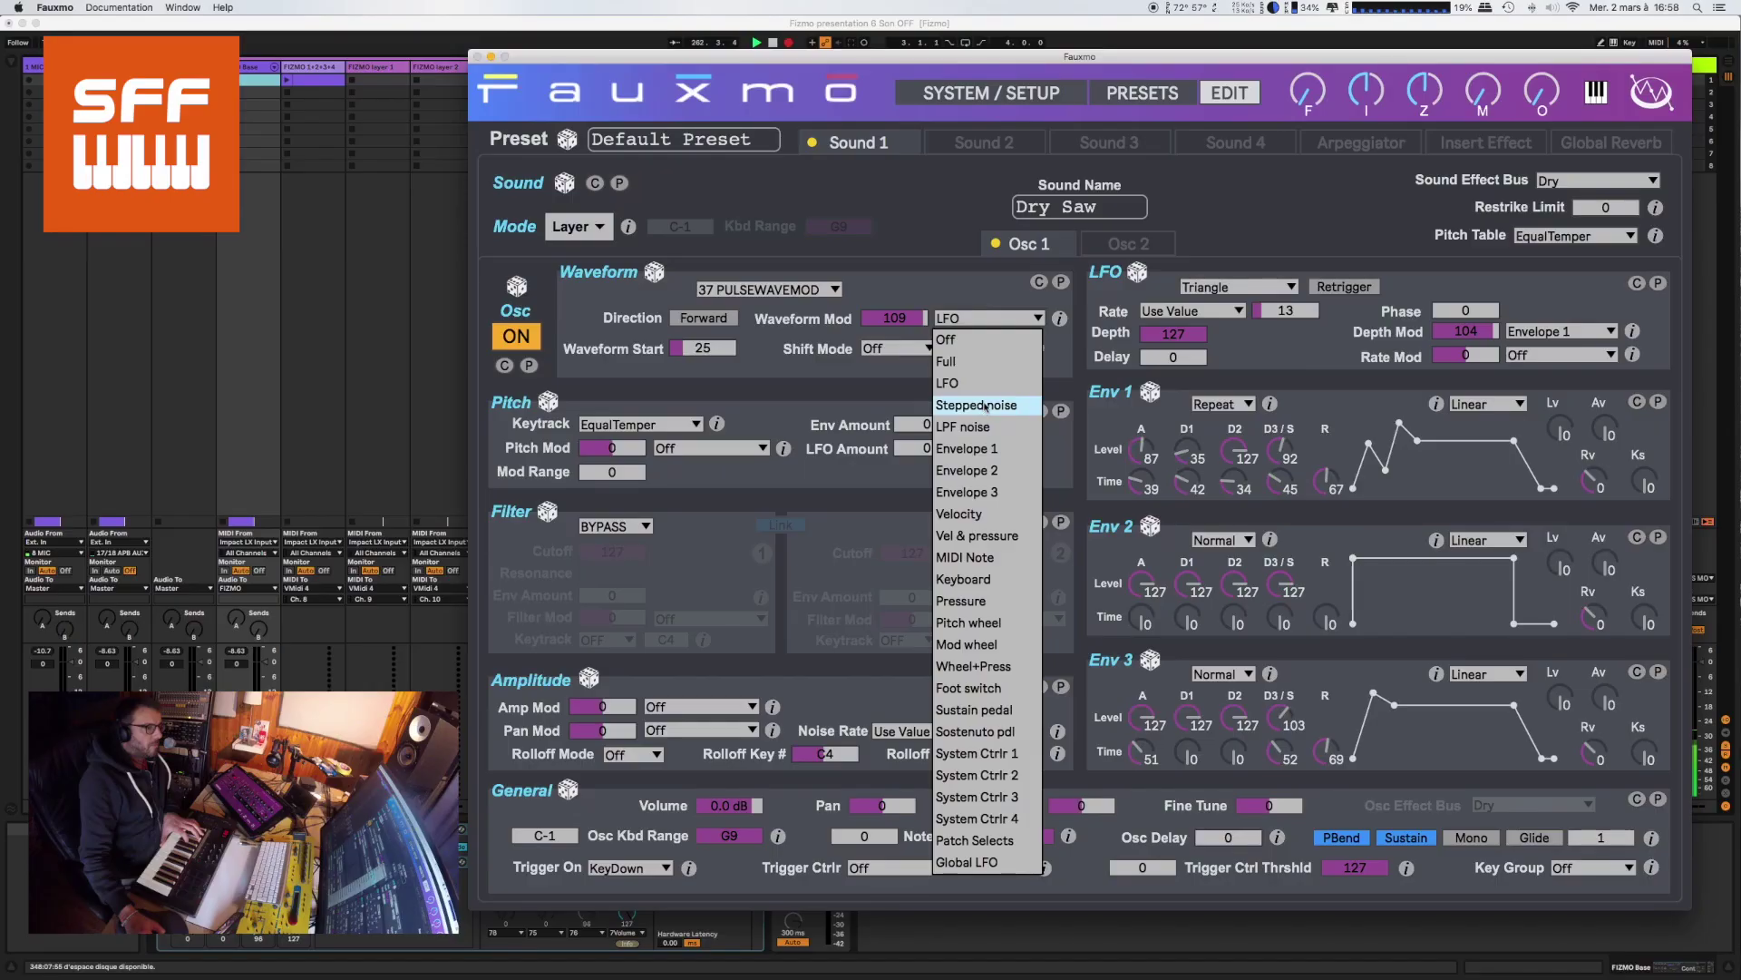
# Switch the waveform modulation source to Stepped noise, with noise rate 85 and a modulation amount of 99.
pyautogui.click(989, 400)
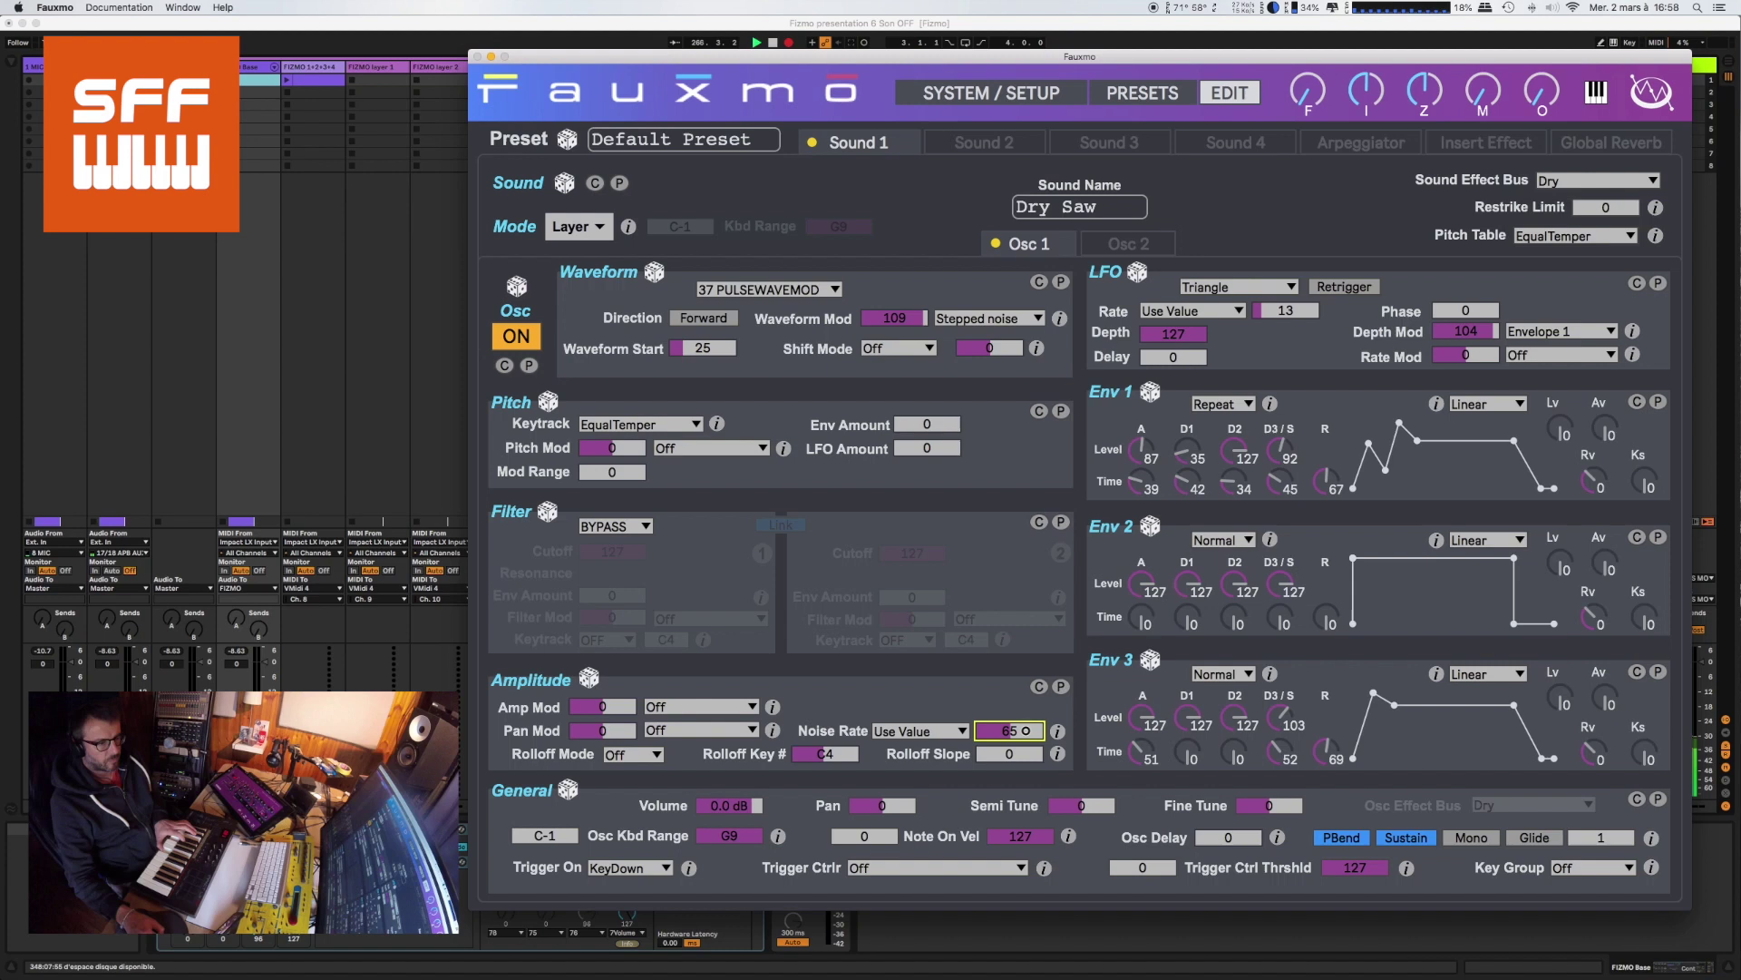
pyautogui.moveTo(1010, 731)
pyautogui.mouseDown()
pyautogui.moveTo(1026, 696)
pyautogui.moveTo(1028, 738)
pyautogui.mouseUp()
pyautogui.moveTo(914, 323); pyautogui.dragTo(914, 324)
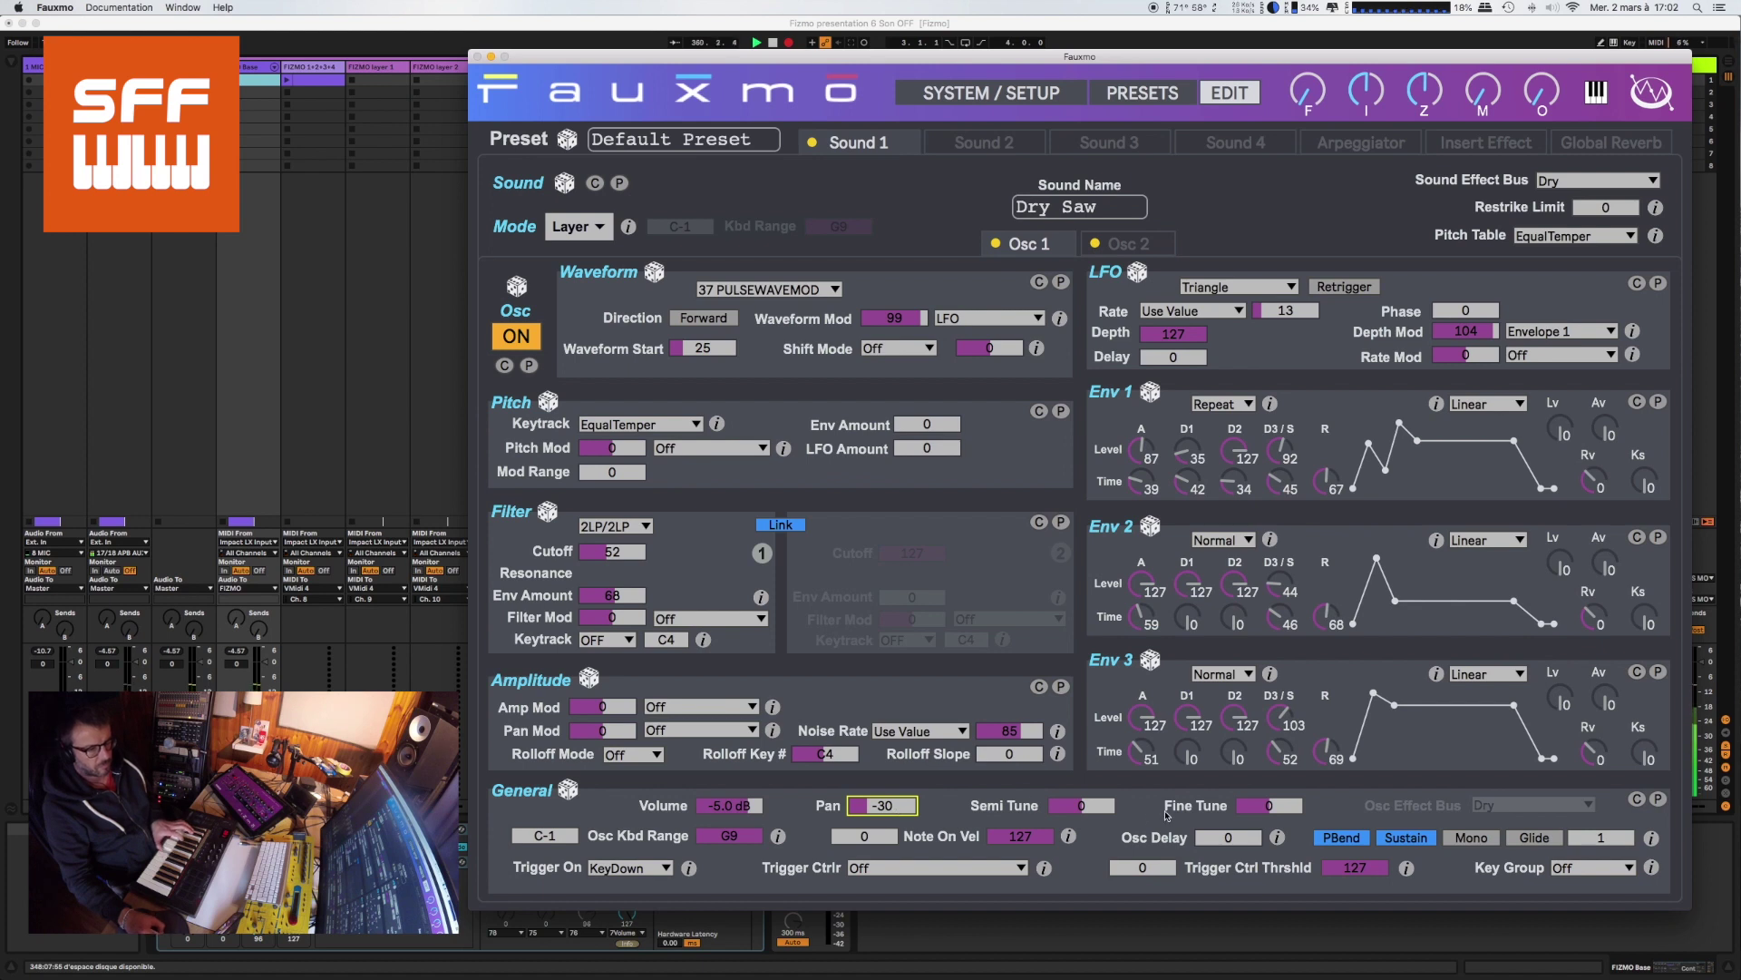
# Adjust the fine tune of oscillators 1 and 2 in Sound 1 to detune them.
pyautogui.moveTo(1271, 806); pyautogui.dragTo(1272, 809)
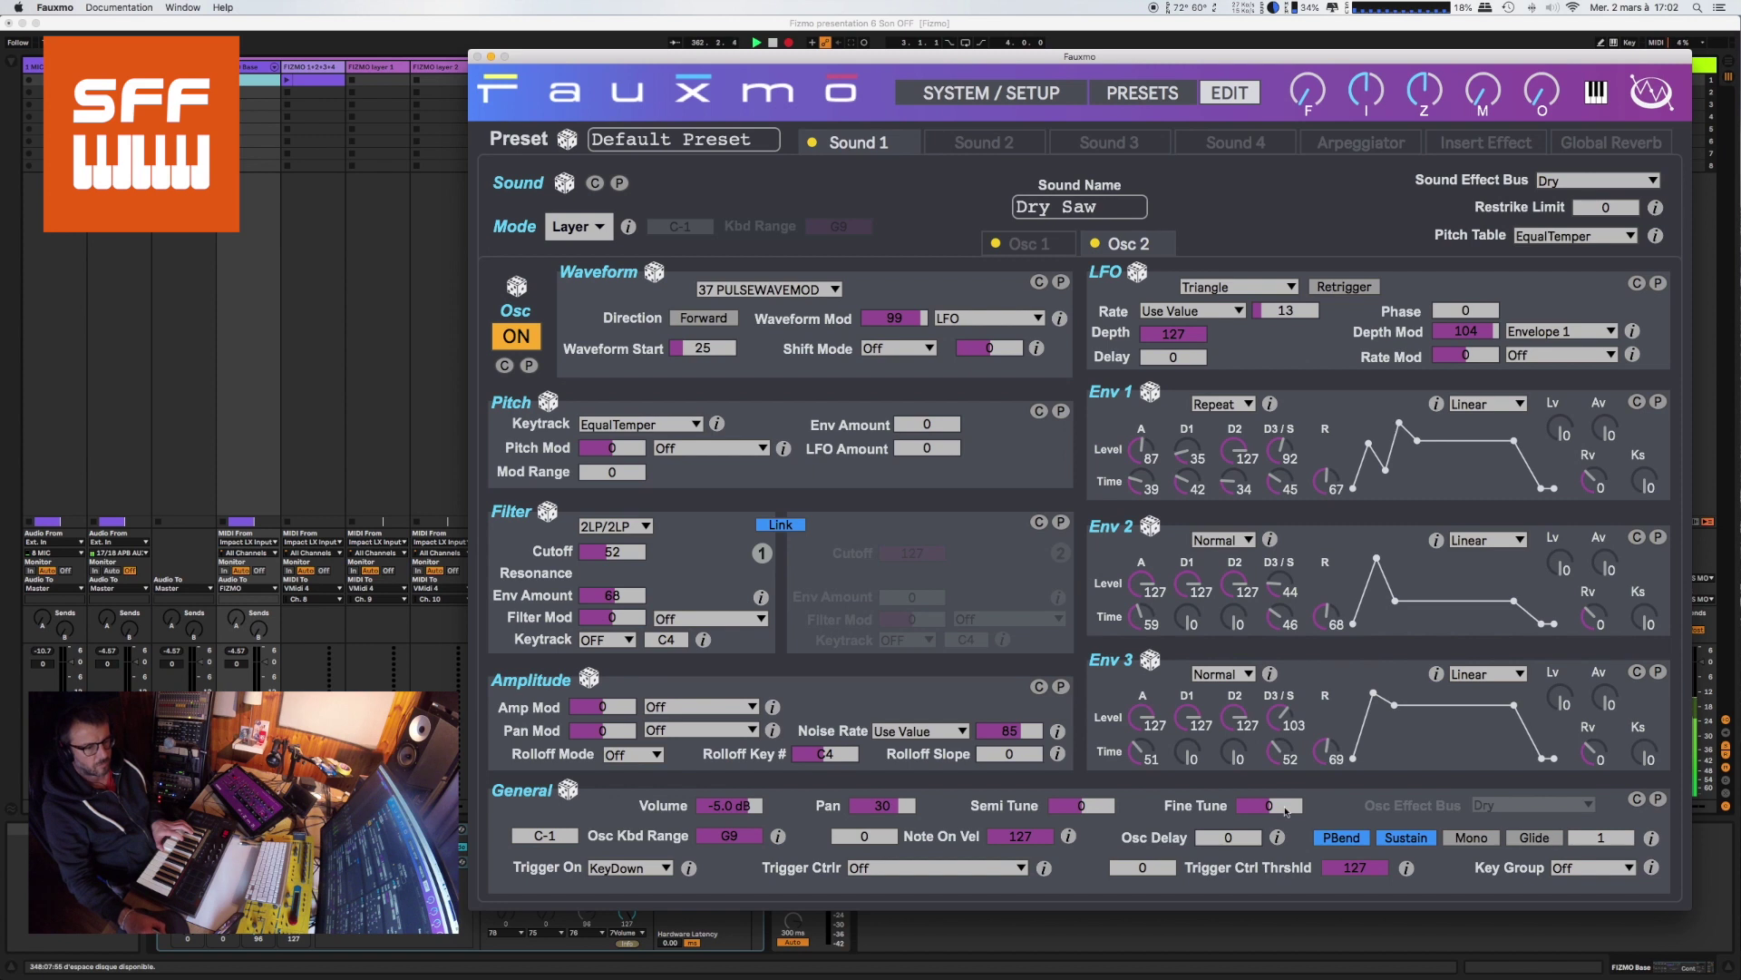
pyautogui.moveTo(1286, 810); pyautogui.dragTo(1285, 806)
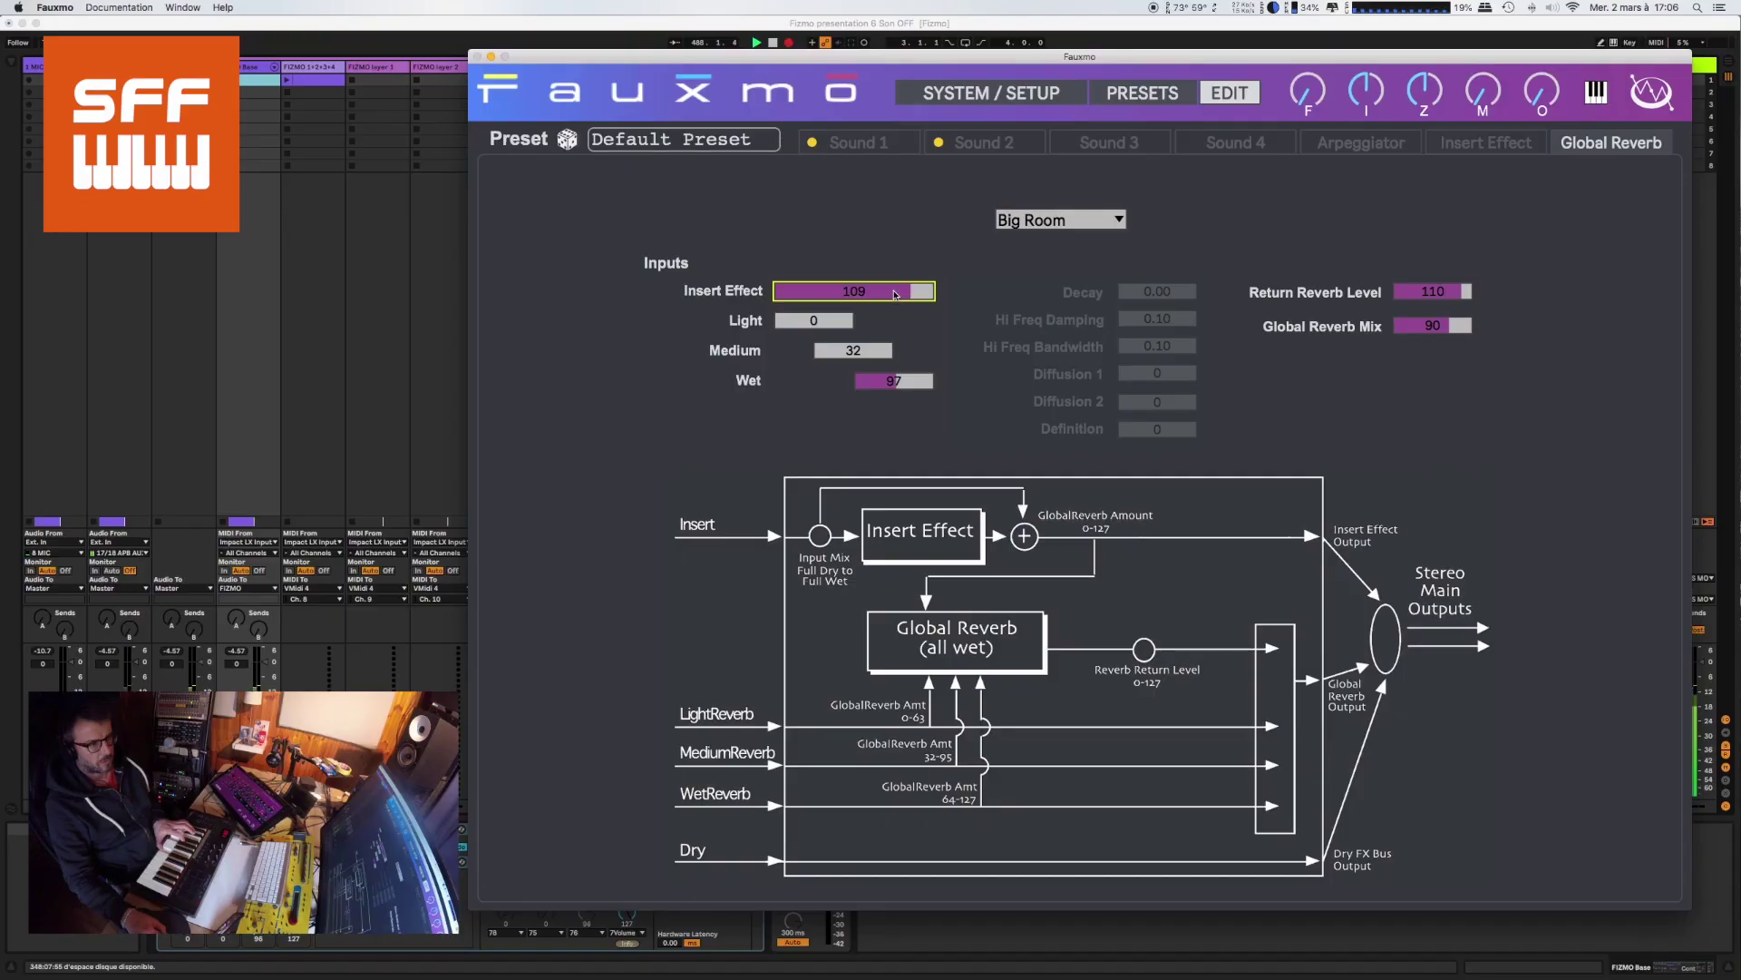
# Set the global reverb's Insert Effect input to 109 and use Distortion > Chorus with Gtr Boogie as the insert effect.
pyautogui.click(894, 295)
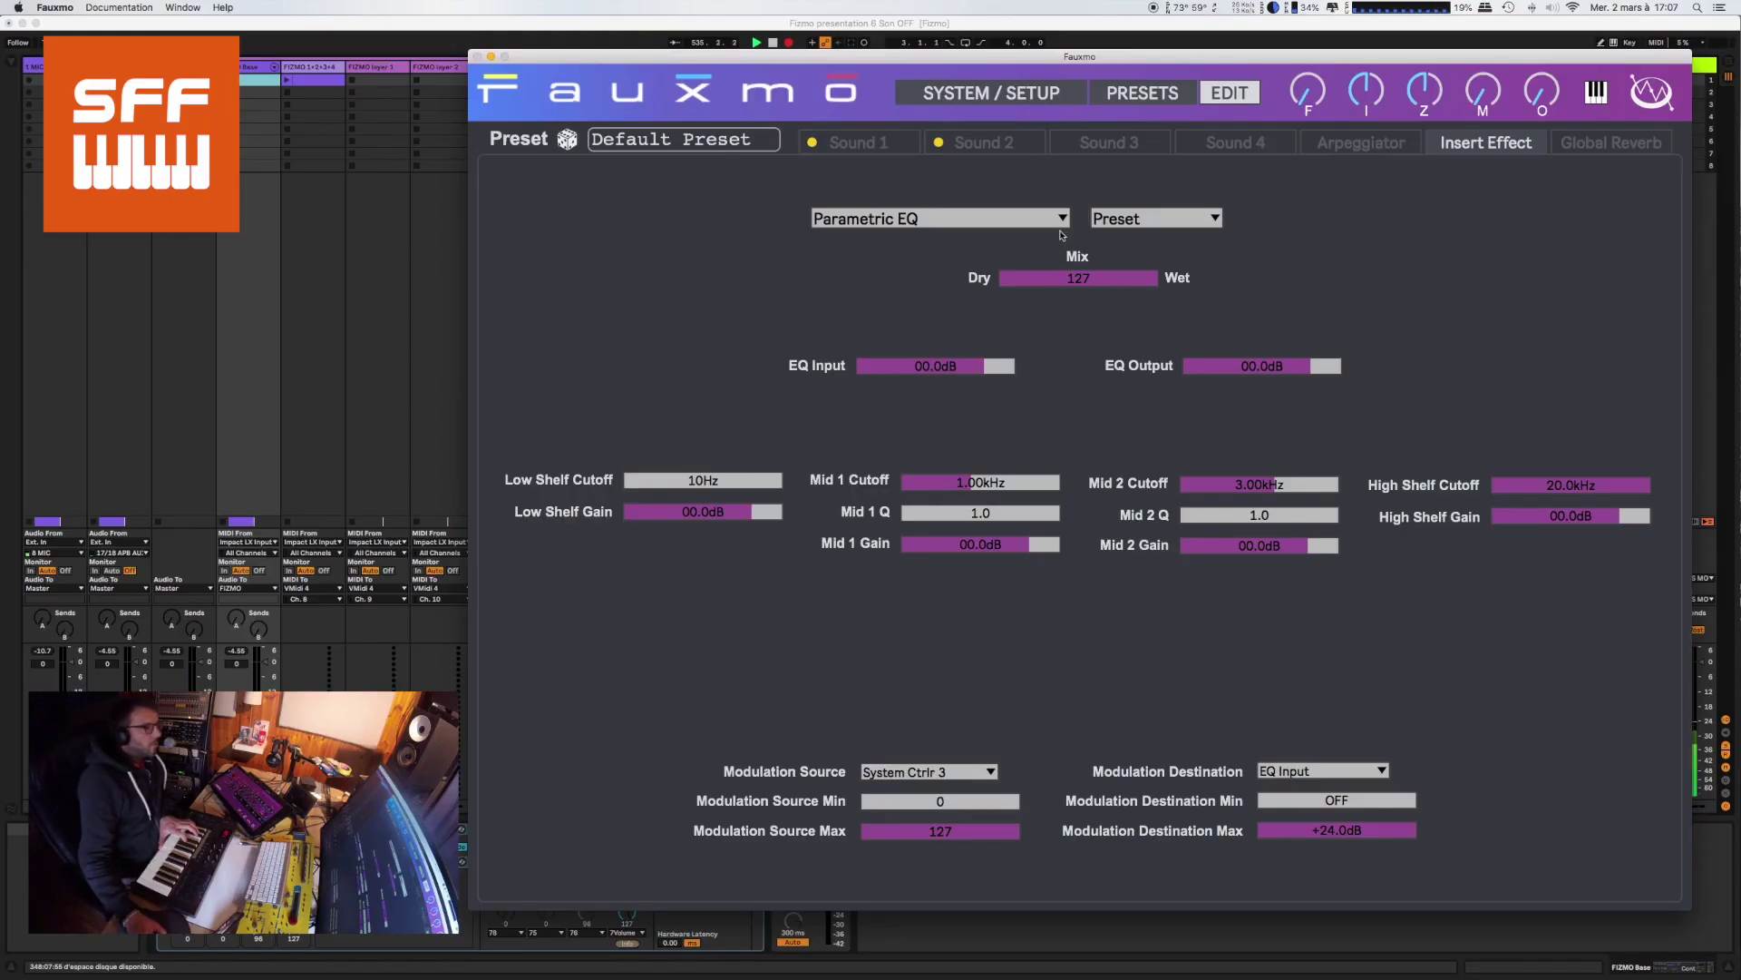
pyautogui.click(1061, 218)
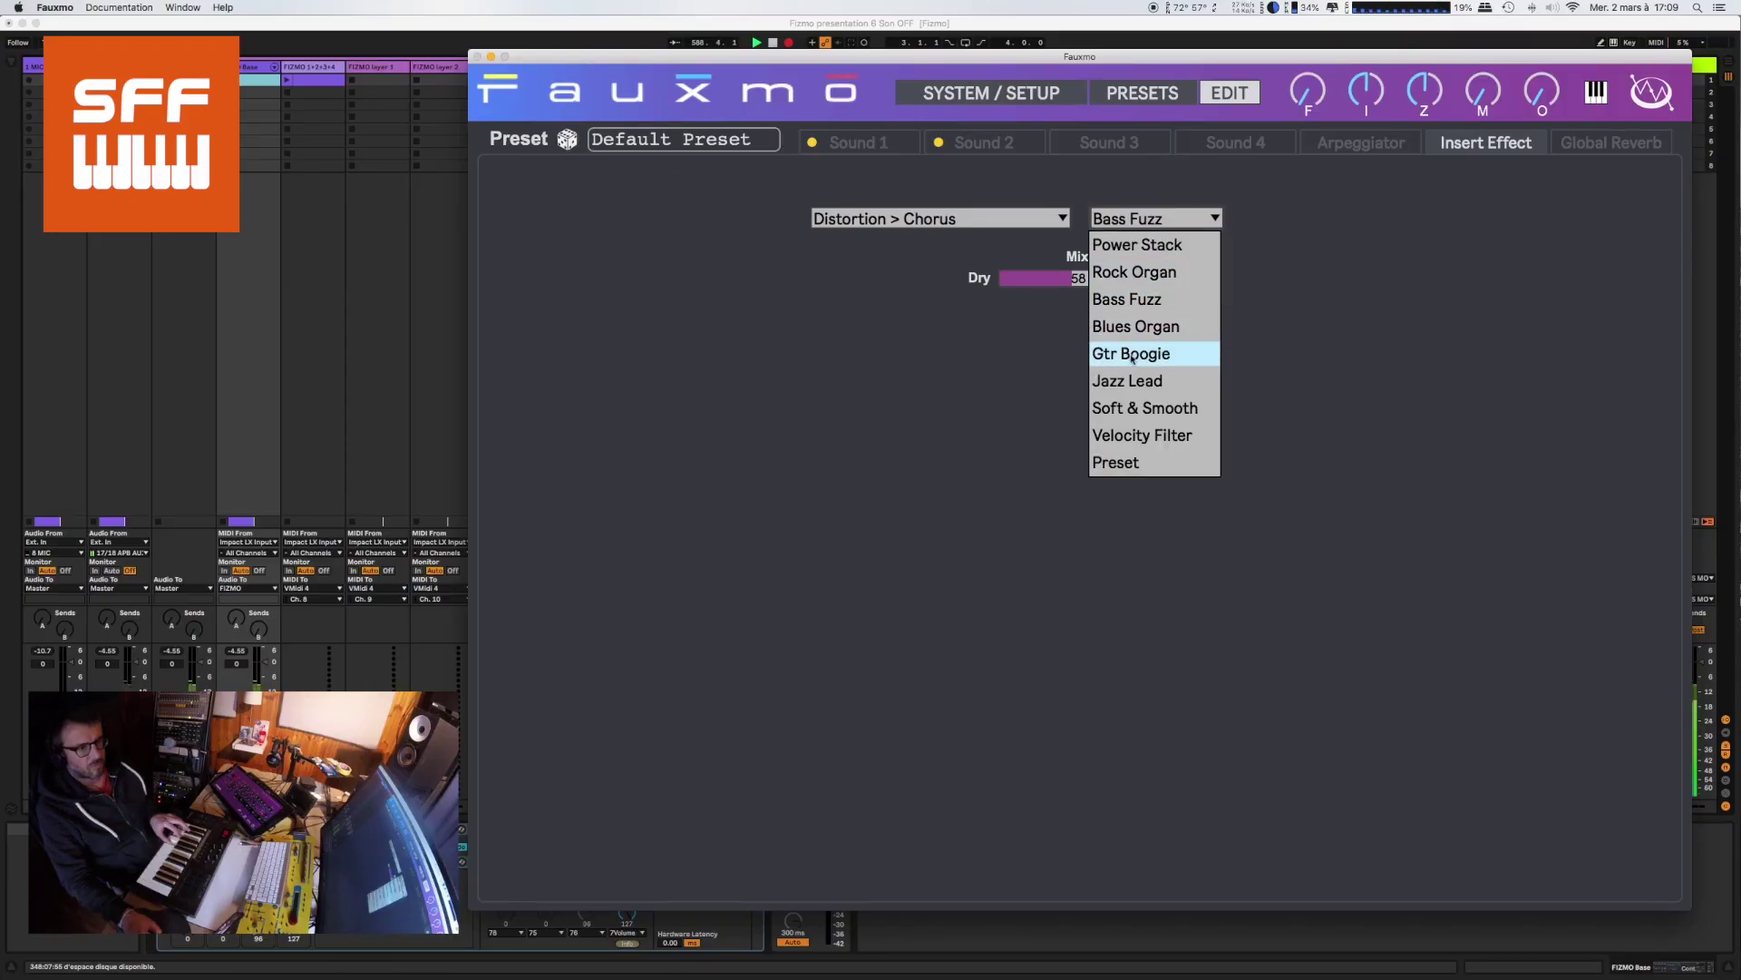
pyautogui.click(1132, 354)
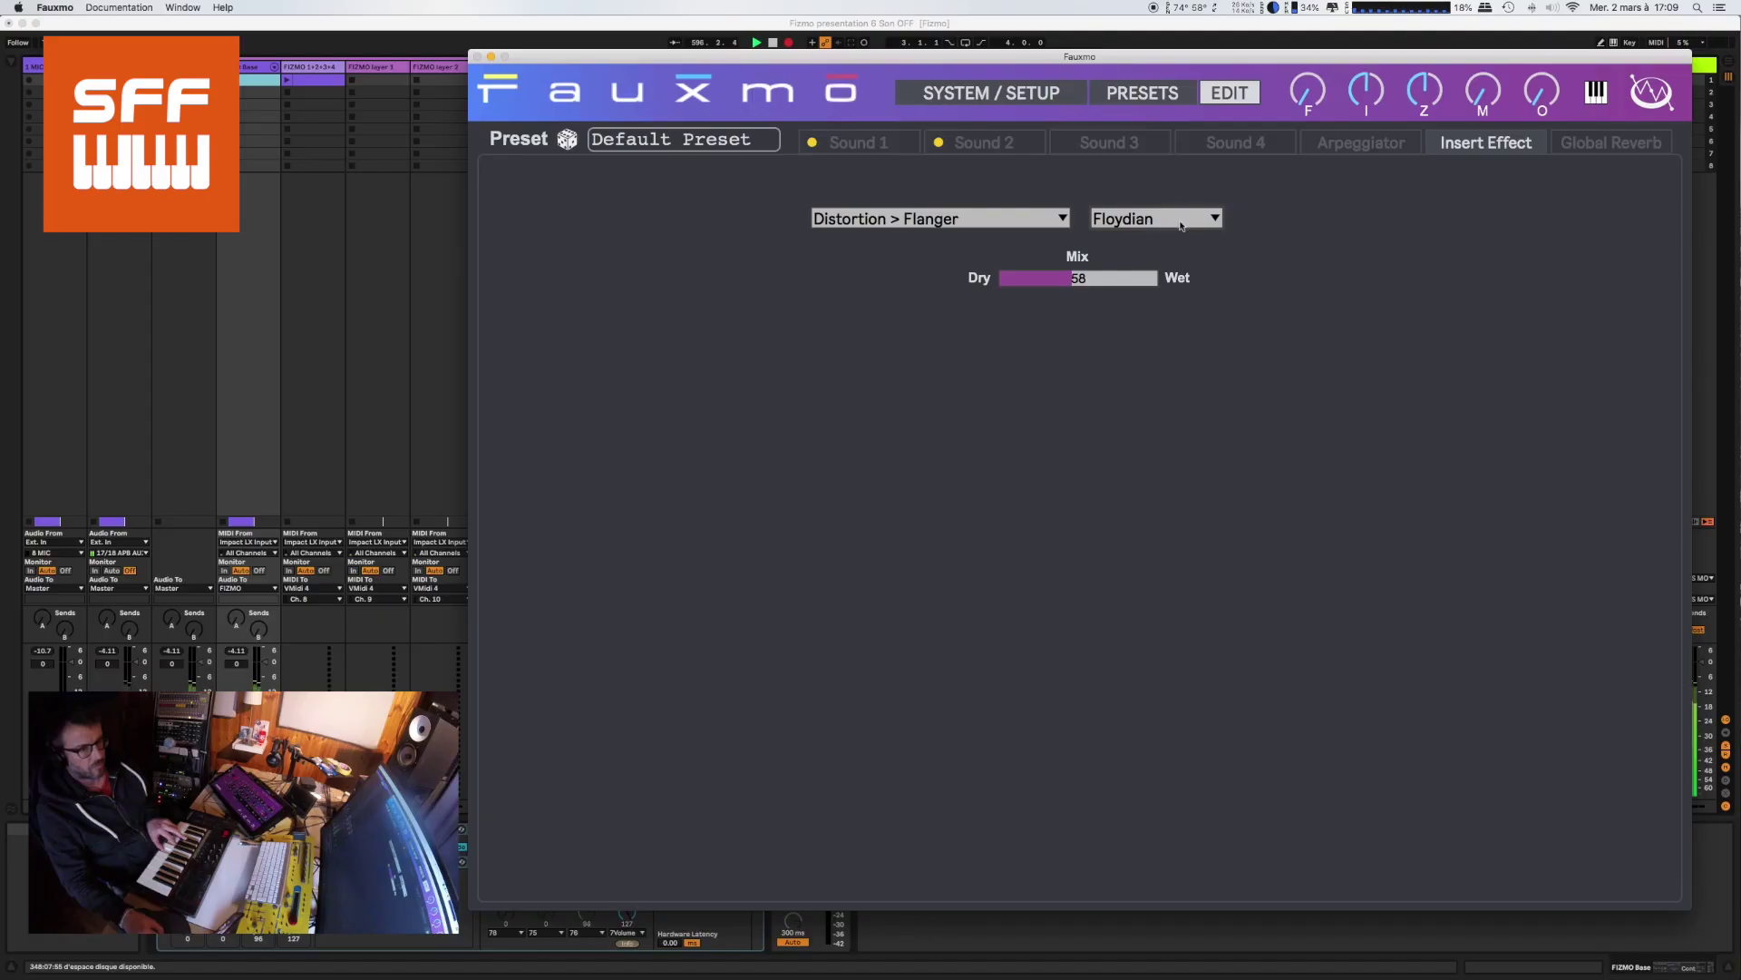
# Try the Step Sync variation of the Distortion > Flanger insert effect, and open the variations of Chatter Box.
pyautogui.click(1159, 223)
pyautogui.click(1160, 274)
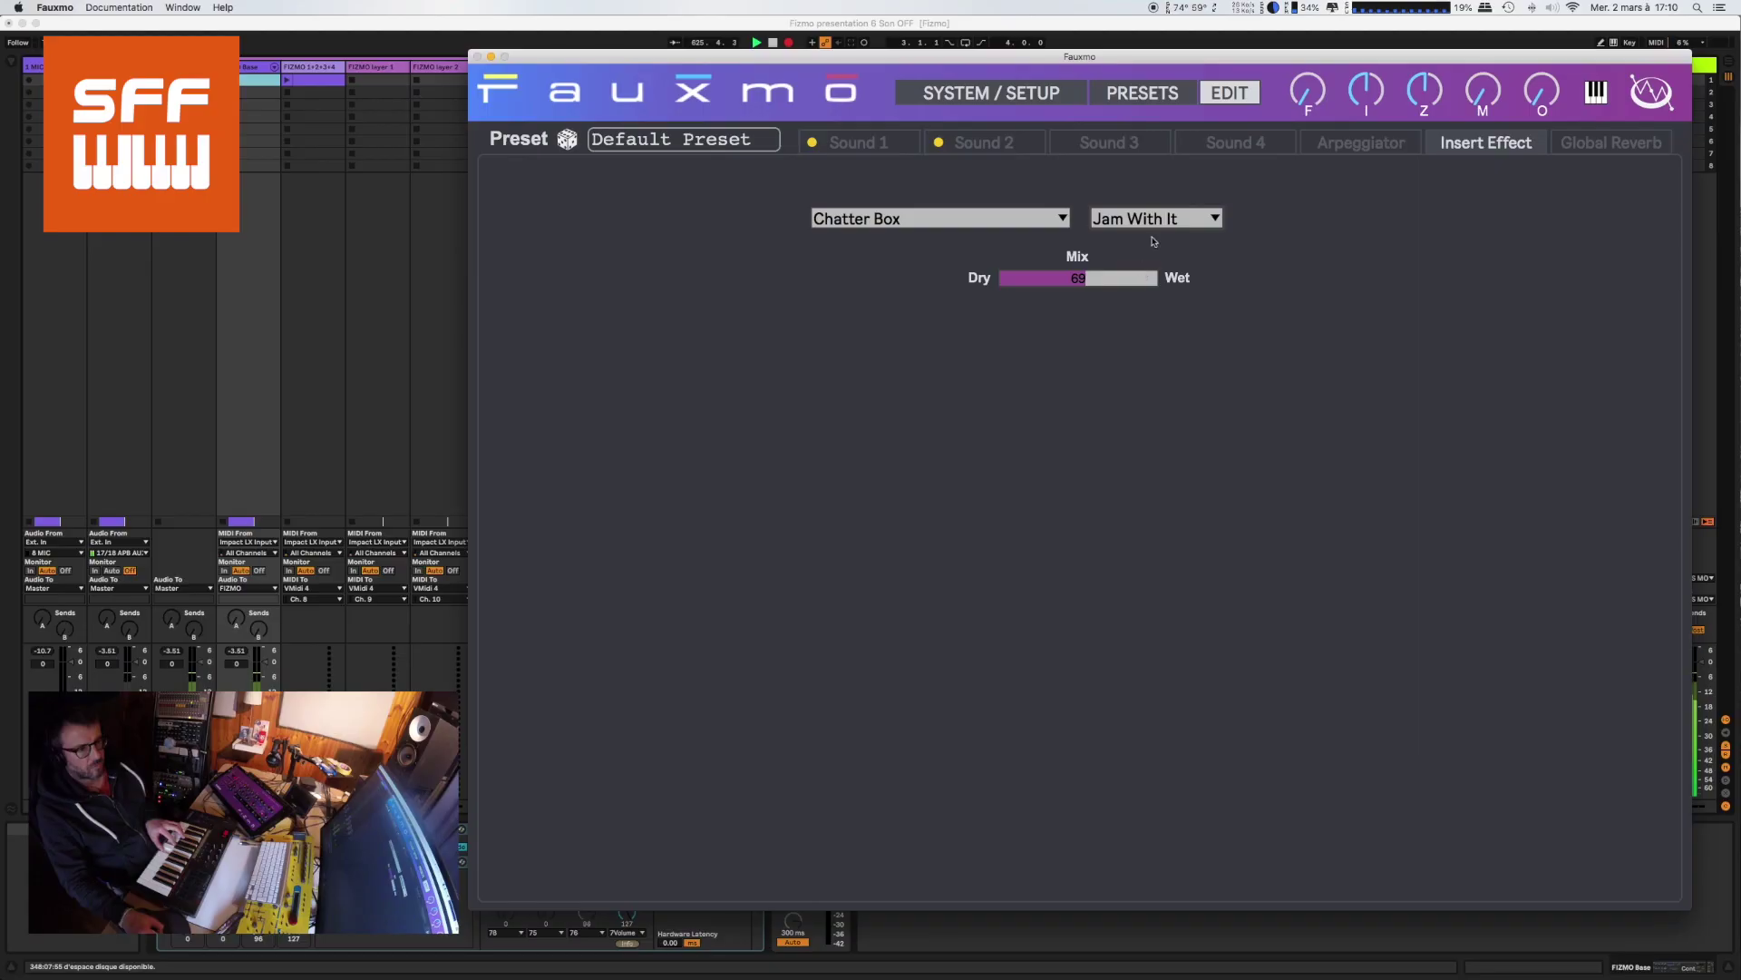
pyautogui.click(1165, 218)
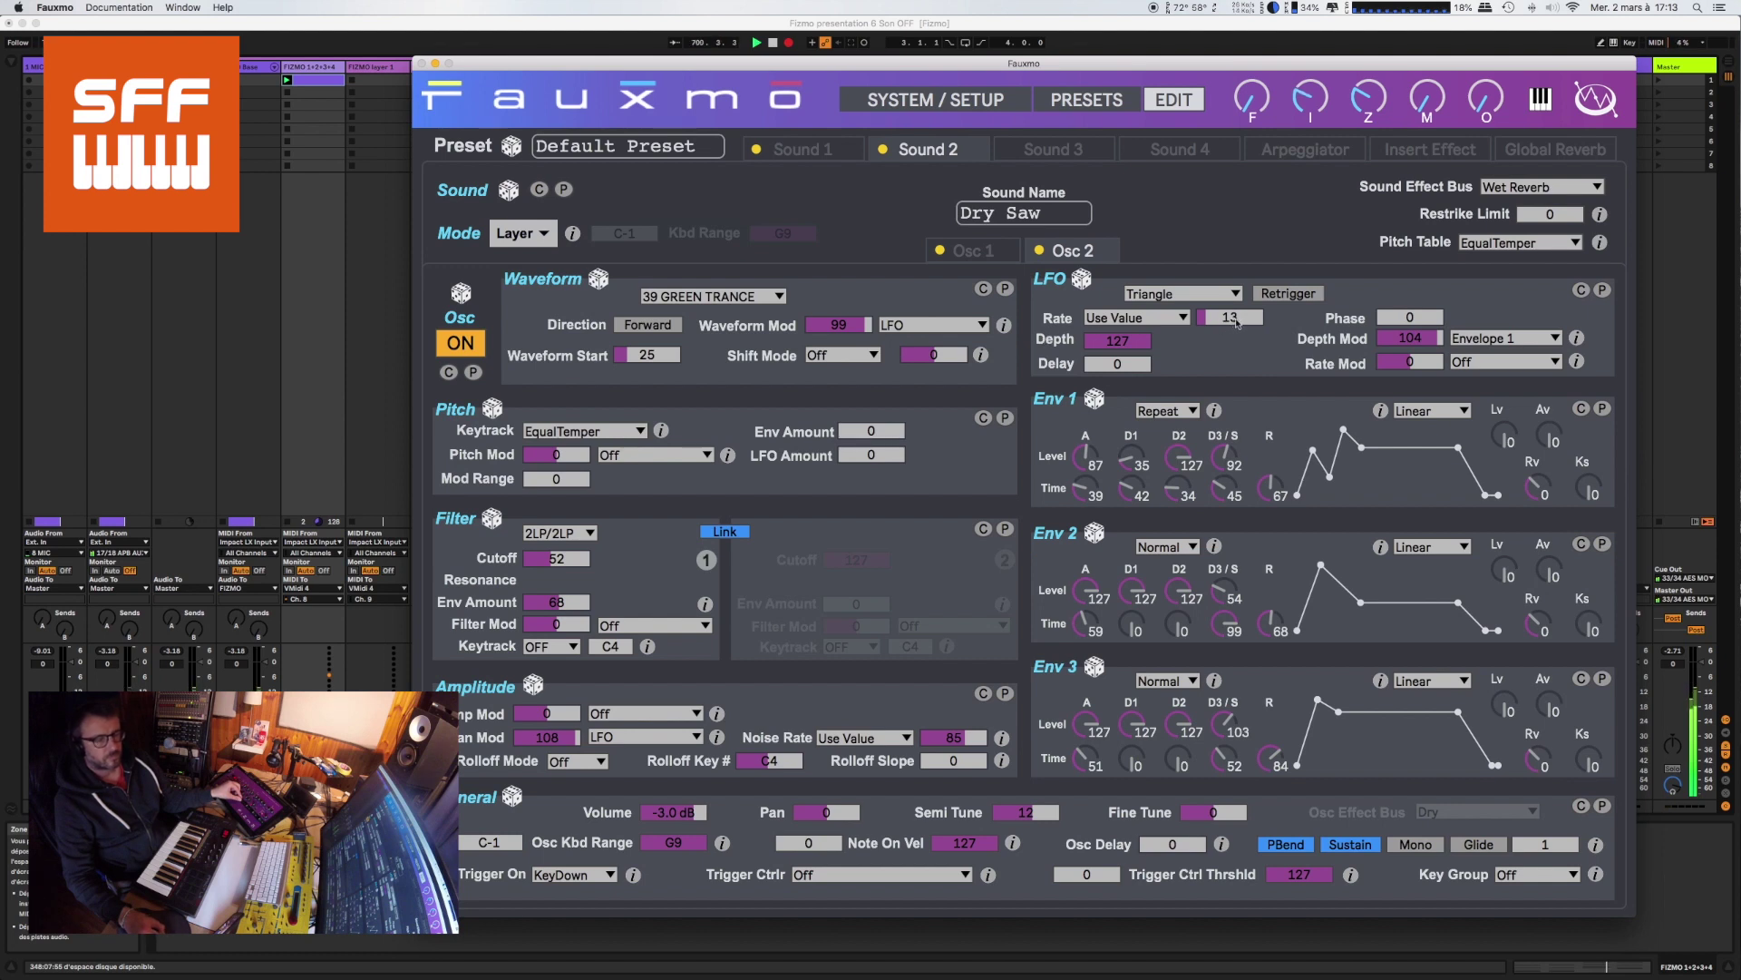
# Set the LFO rate of Sound 2's second oscillator to 71.
pyautogui.moveTo(1236, 322)
pyautogui.mouseDown()
pyautogui.moveTo(1239, 282)
pyautogui.moveTo(1248, 322)
pyautogui.mouseUp()
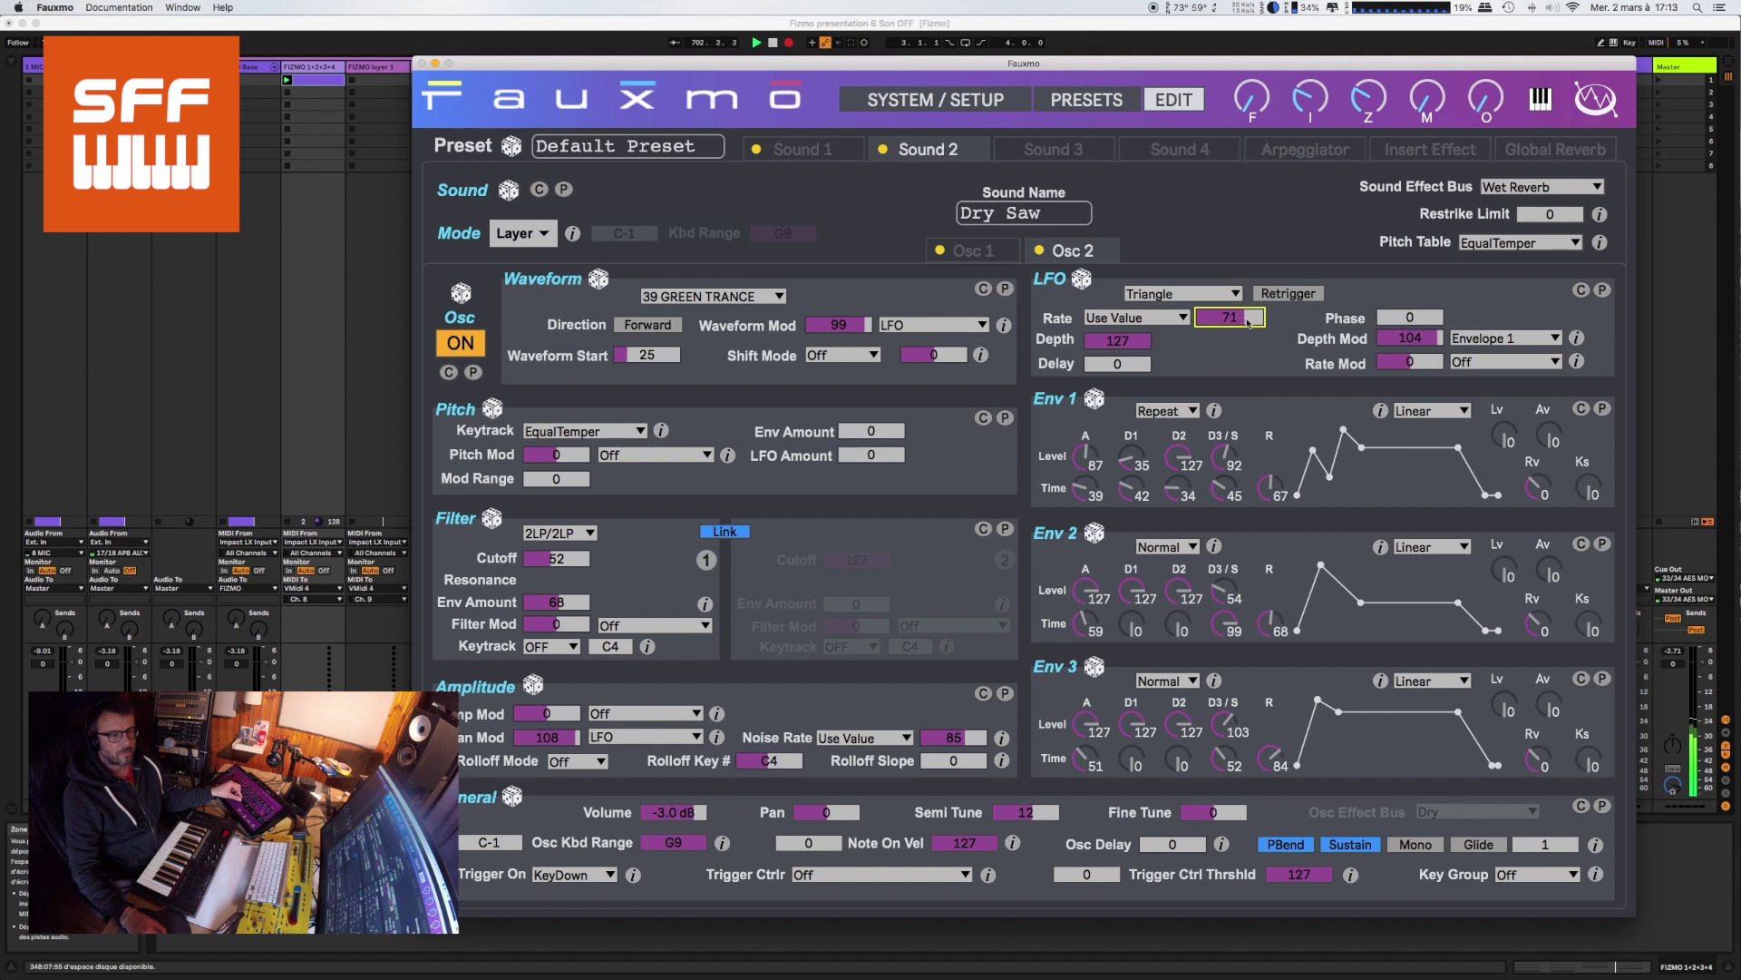